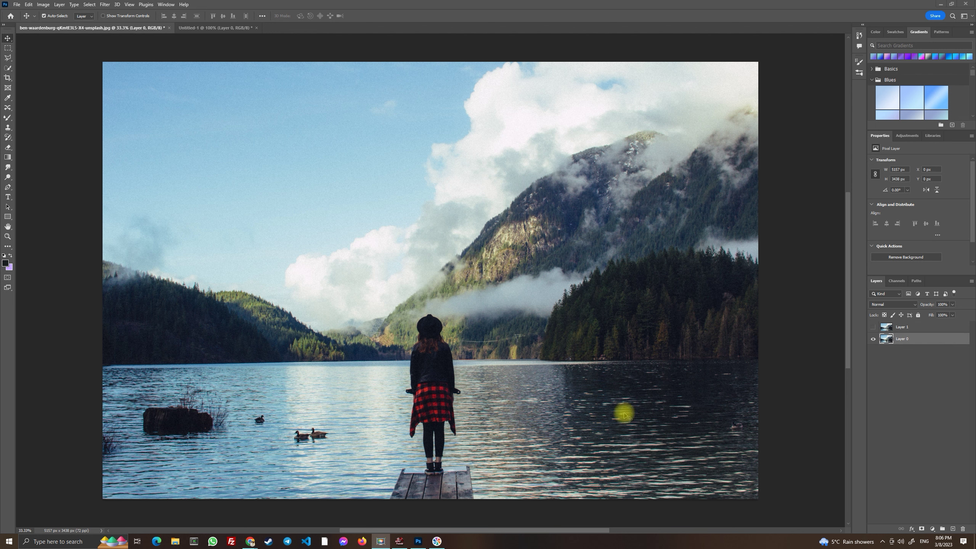
# - Make the retouched Layer 1 visible so the dock shows empty, then go to Untitled-1
pyautogui.click(872, 327)
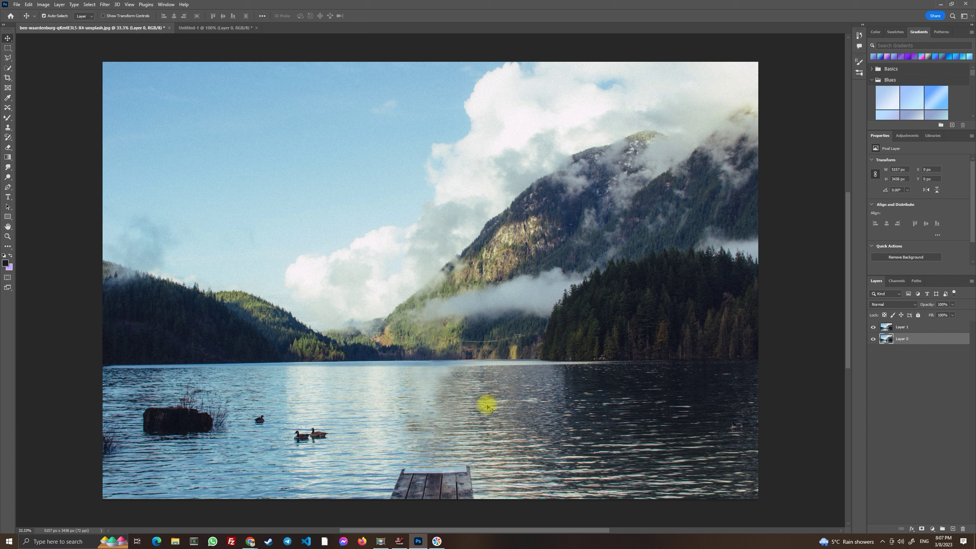
pyautogui.click(209, 28)
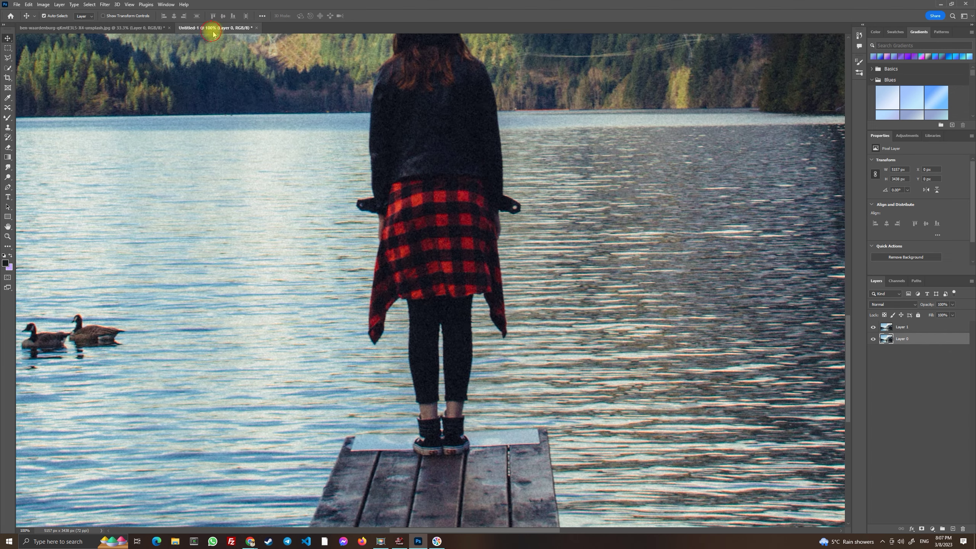
# - Zoom out to see the whole lake photo and duplicate Layer 0 as Layer 1
pyautogui.hotkey('ctrl', '-')
pyautogui.hotkey('ctrl', '-')
pyautogui.scroll(2, 602, 328)
pyautogui.scroll(2, 602, 328)
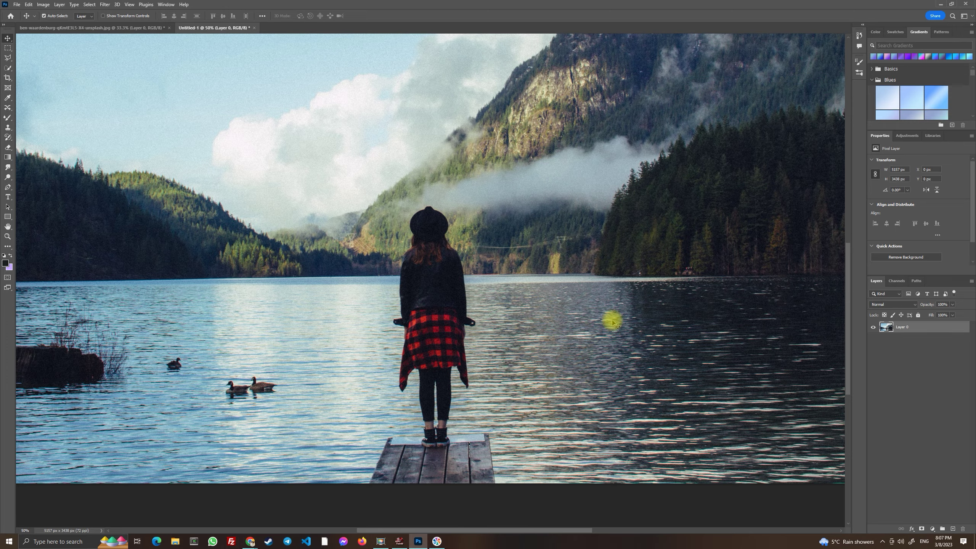
pyautogui.hotkey('ctrl', '-')
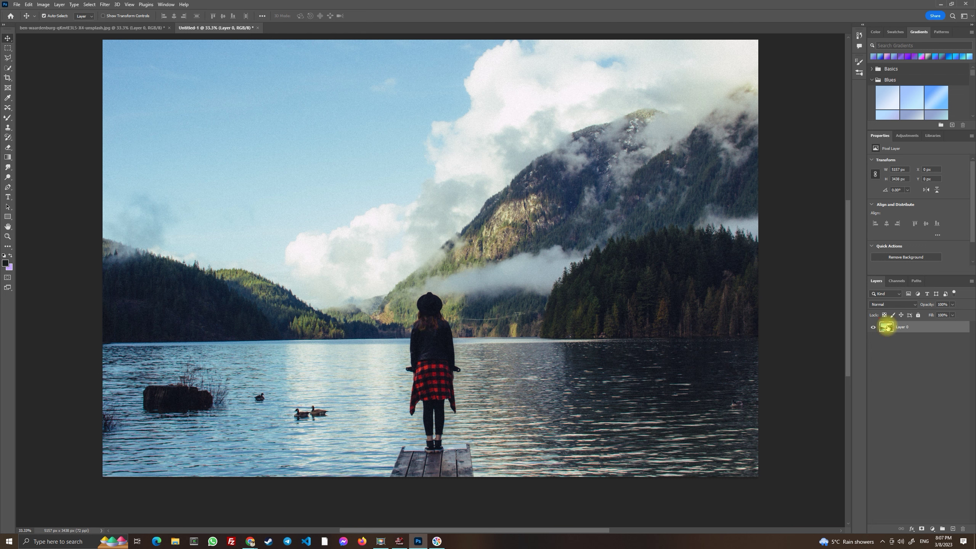
pyautogui.hotkey('ctrl', 'j')
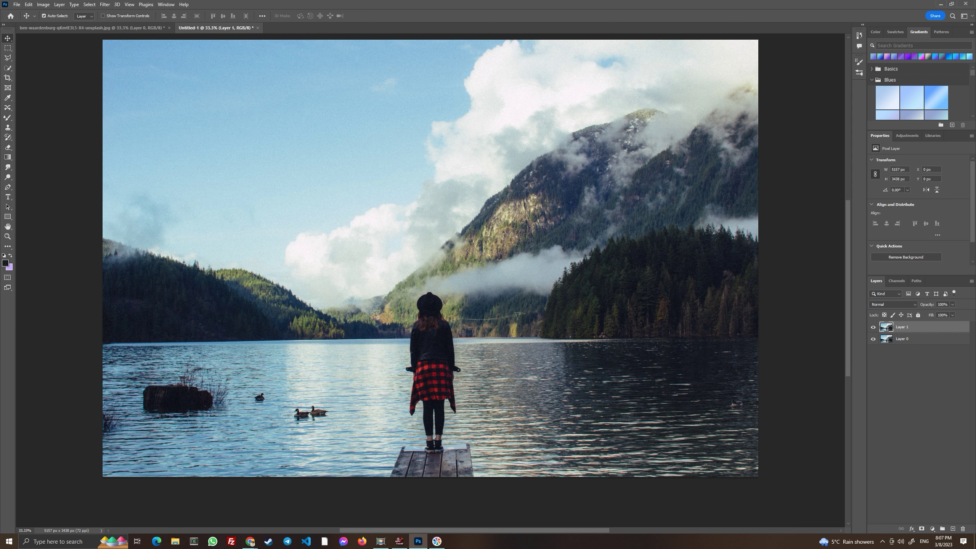
# - Trace a Polygonal Lasso outline around the woman's feet, side and shoulder, then cancel it
pyautogui.click(7, 58)
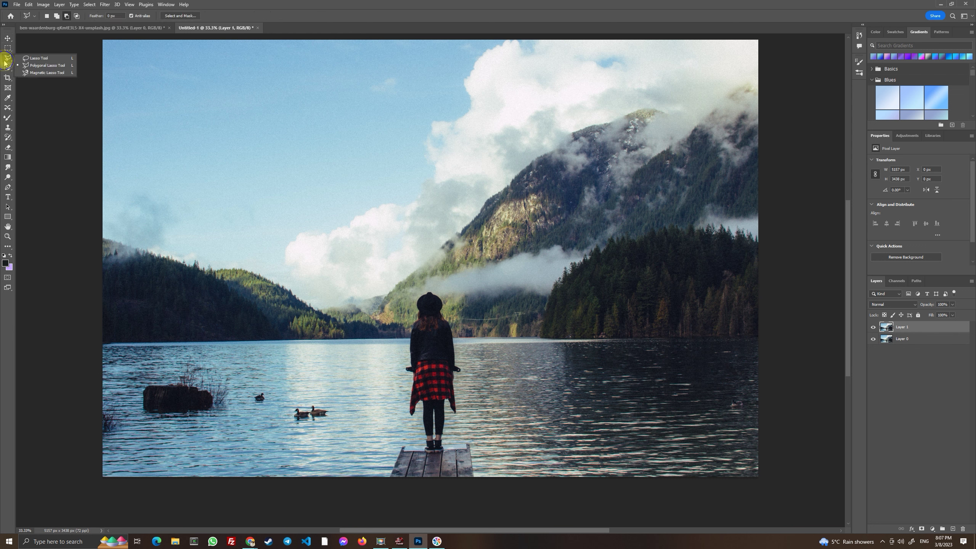
pyautogui.click(45, 68)
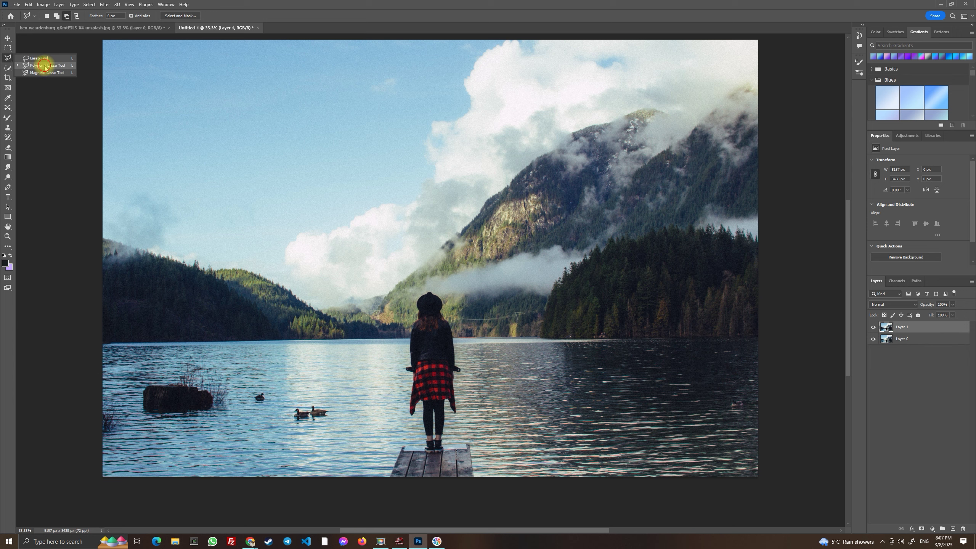
pyautogui.click(445, 446)
pyautogui.click(449, 417)
pyautogui.click(456, 412)
pyautogui.click(464, 397)
pyautogui.click(463, 369)
pyautogui.click(462, 336)
pyautogui.click(444, 290)
pyautogui.click(425, 286)
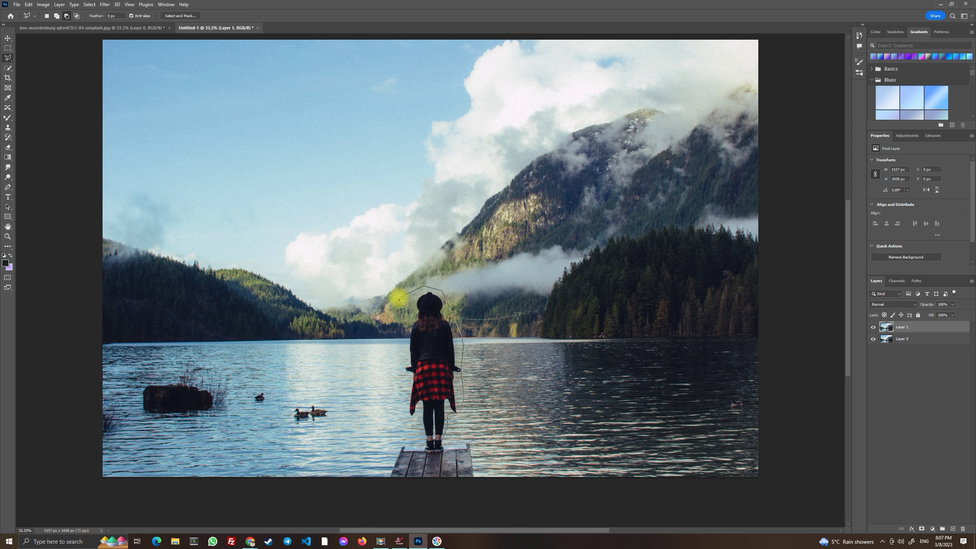
pyautogui.press('Escape')
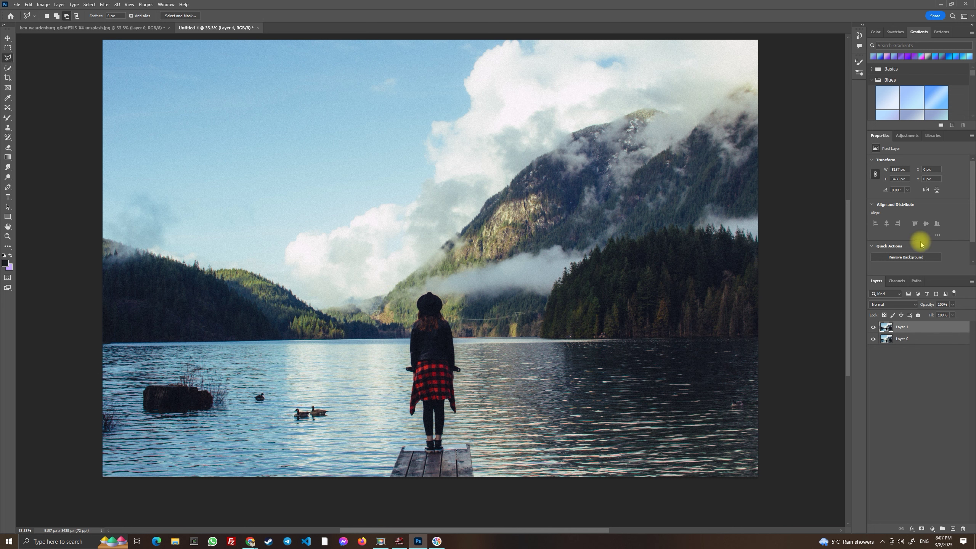
# - Select the woman automatically with the Select Subject quick action
pyautogui.scroll(-1, 904, 241)
pyautogui.scroll(-1, 904, 241)
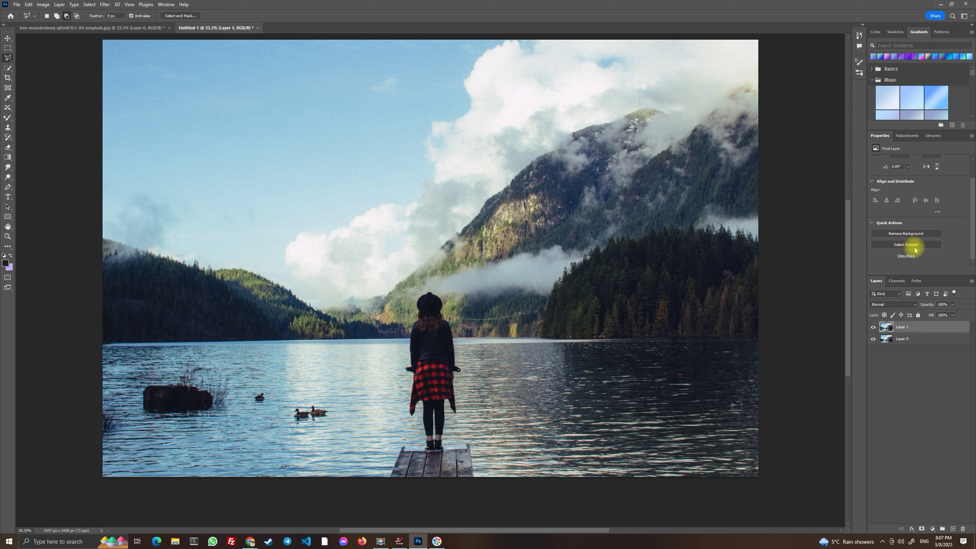
pyautogui.click(902, 245)
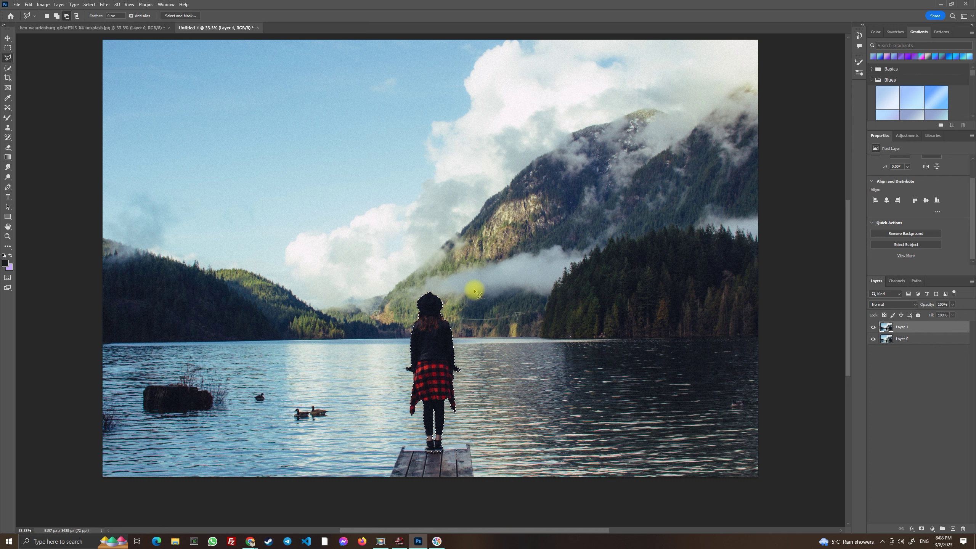
# - Expand the selection around the woman by 20 pixels with Select > Modify > Expand
pyautogui.click(85, 4)
pyautogui.moveTo(99, 119)
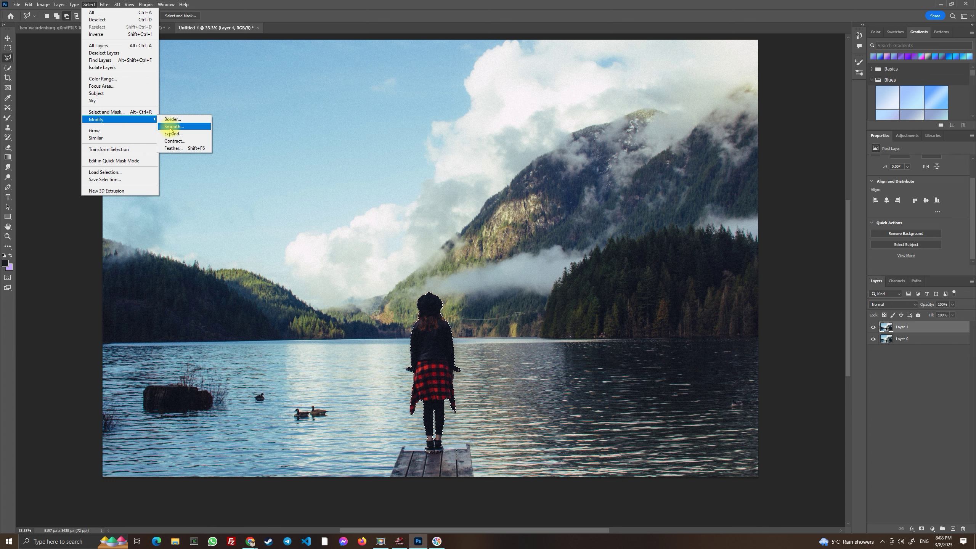
pyautogui.click(178, 134)
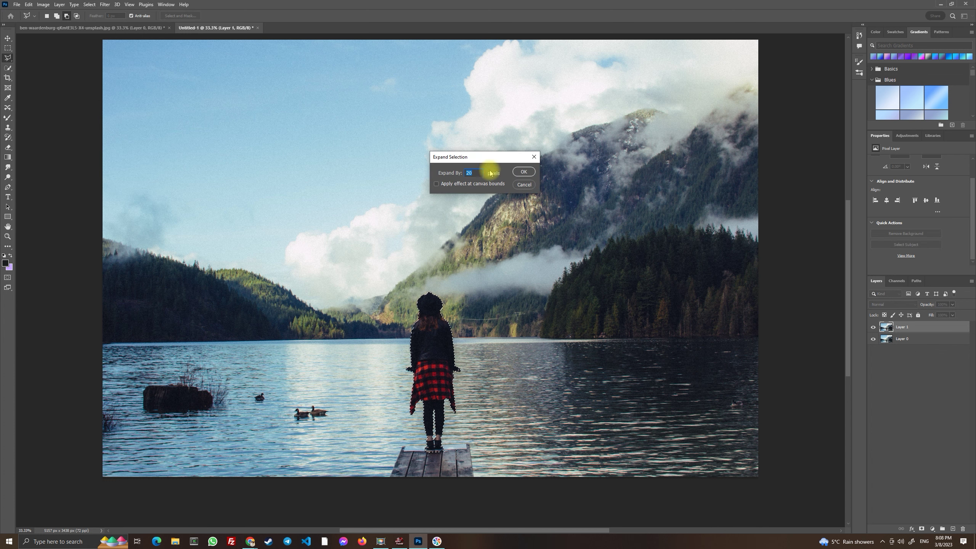
pyautogui.click(523, 172)
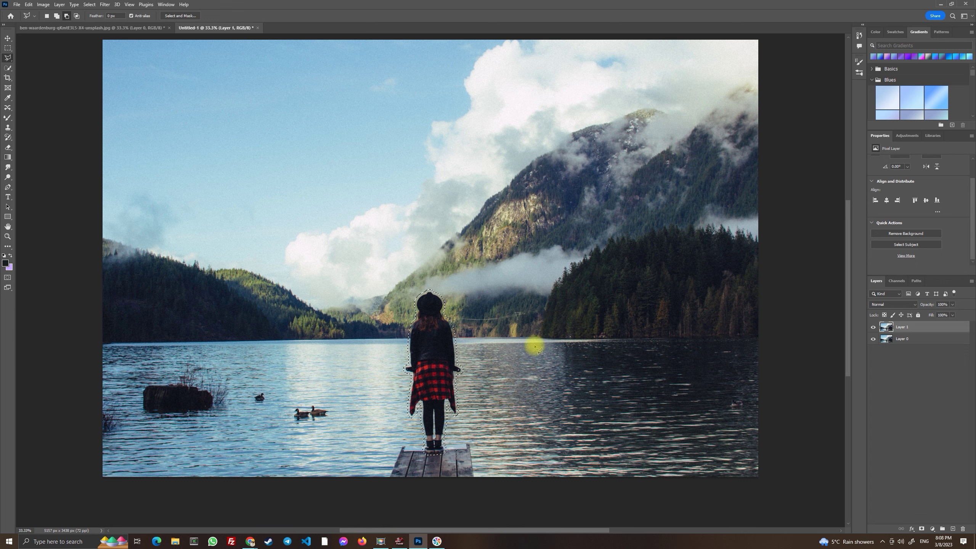
pyautogui.click(8, 48)
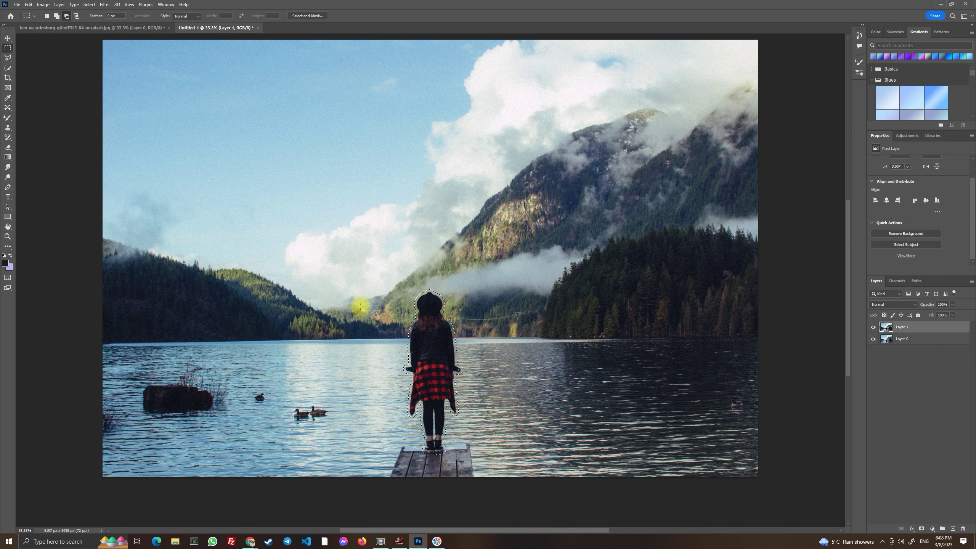
# - Fill the selected woman with Content-Aware contents
pyautogui.rightClick(359, 284)
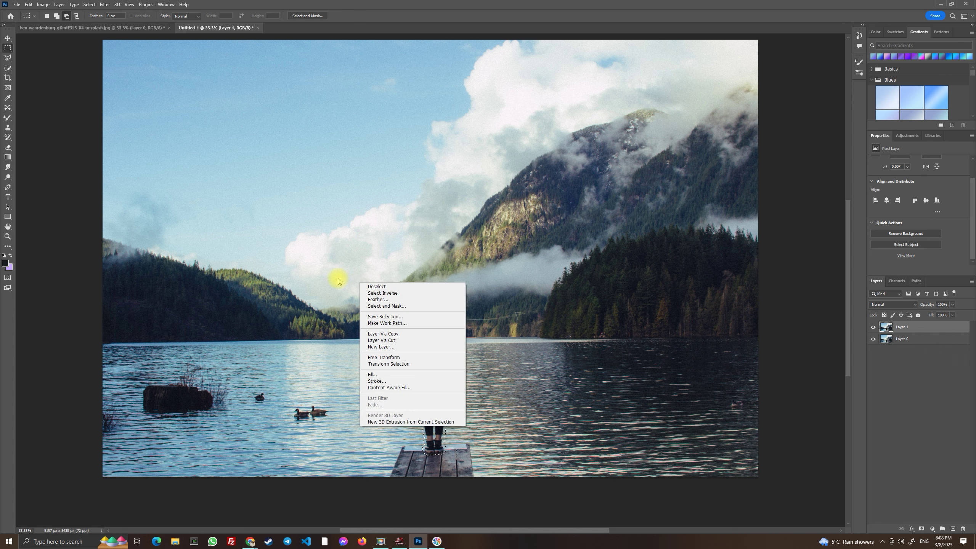
pyautogui.click(382, 375)
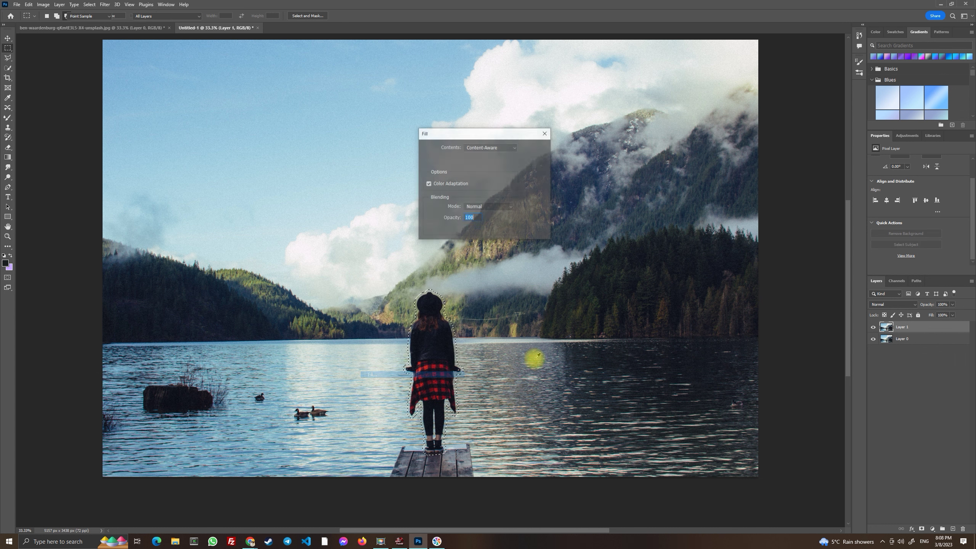
pyautogui.click(497, 148)
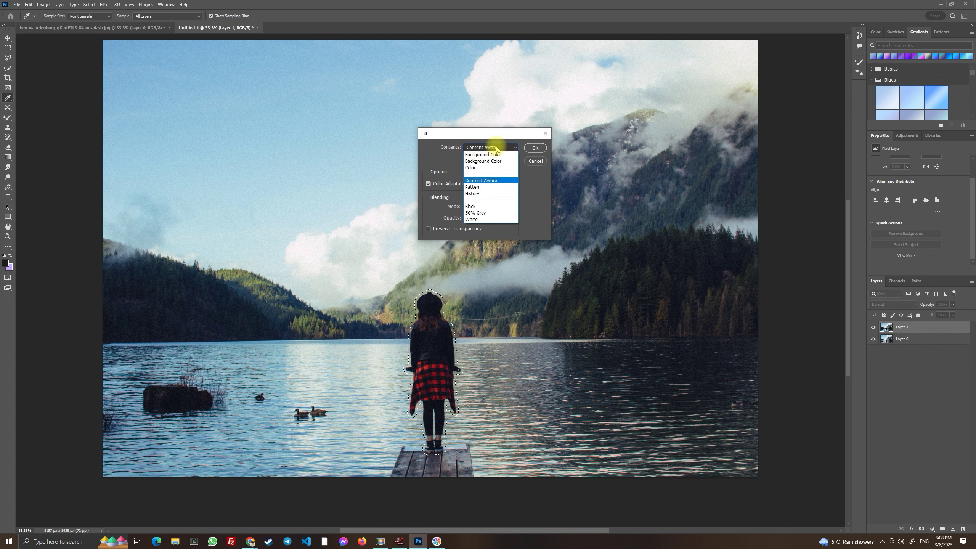
pyautogui.click(496, 181)
pyautogui.click(535, 148)
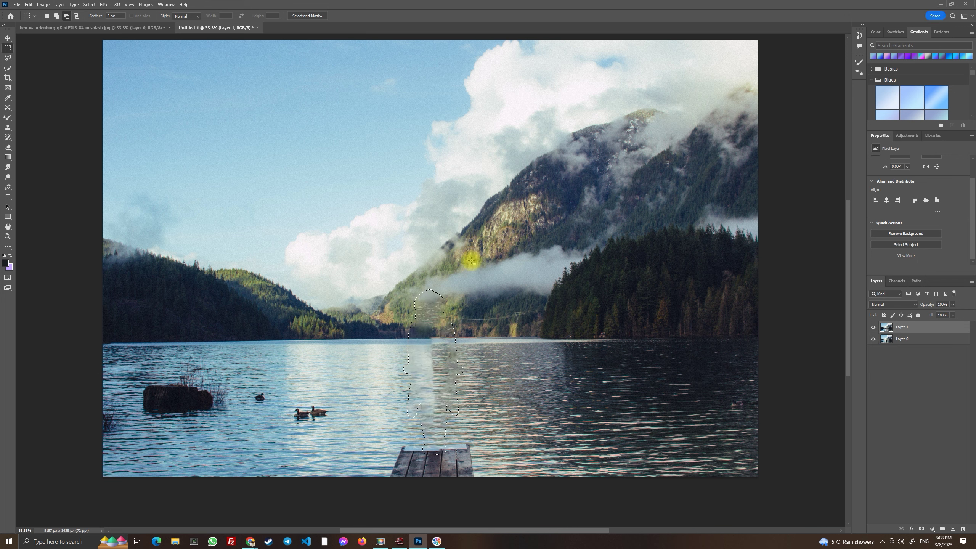
# - Deselect the filled area and zoom in to 50%
pyautogui.rightClick(475, 314)
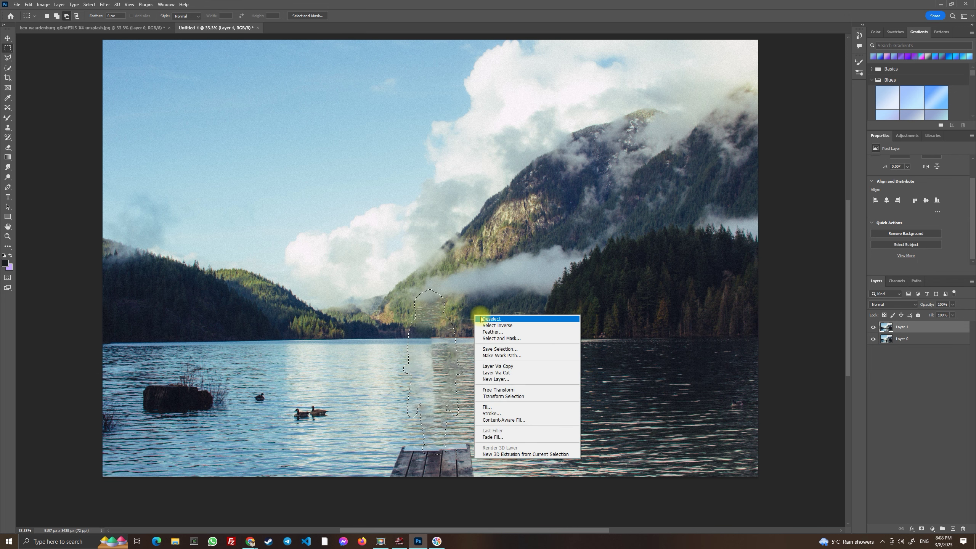
pyautogui.click(481, 318)
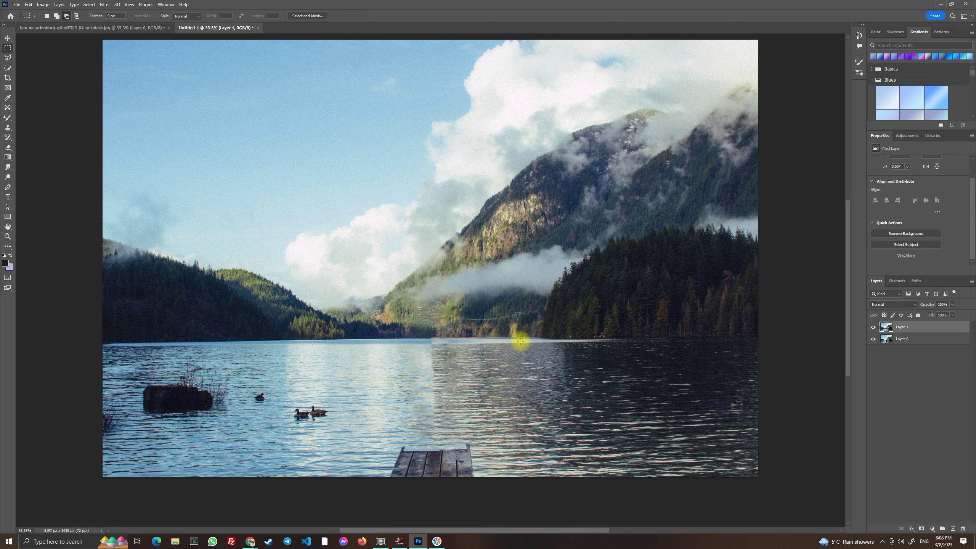
pyautogui.hotkey('ctrl', '+')
# - View the filled area larger and pick the Clone Stamp tool
pyautogui.scroll(-3, 515, 331)
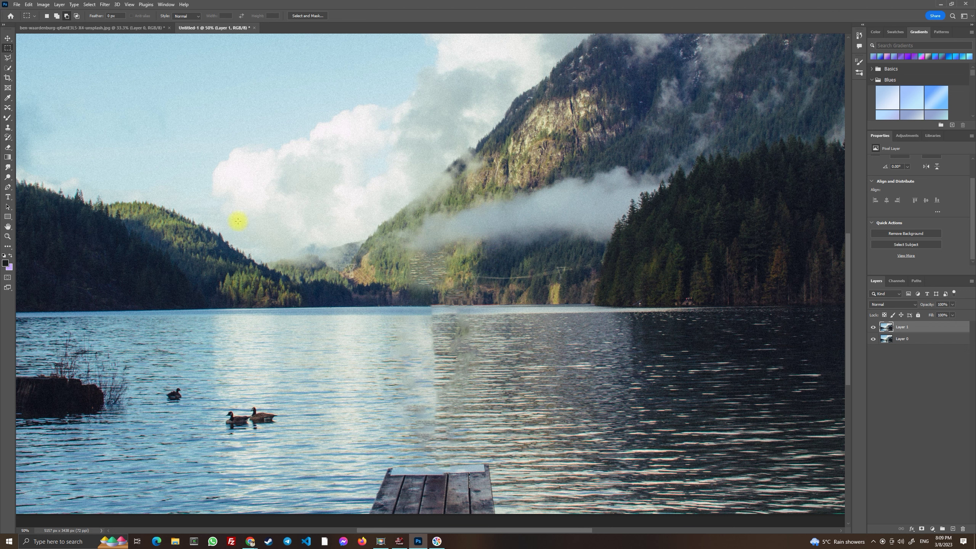
pyautogui.click(9, 127)
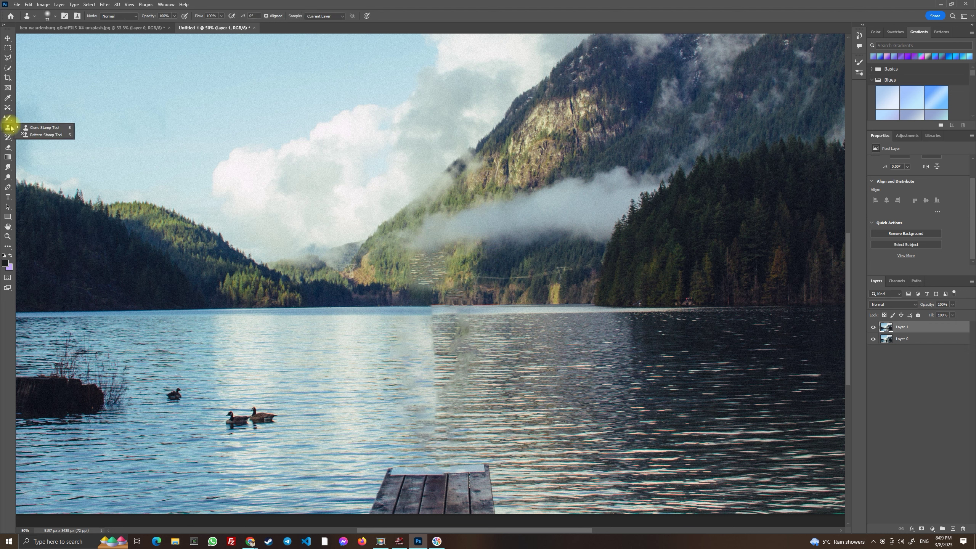
# - Choose the Clone Stamp and enlarge its brush size
pyautogui.click(45, 130)
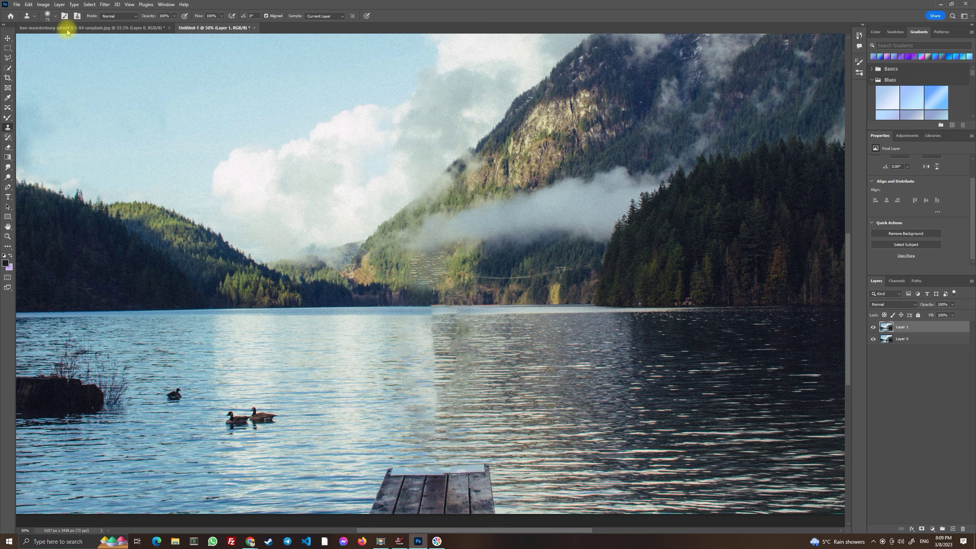
pyautogui.click(47, 15)
pyautogui.click(68, 40)
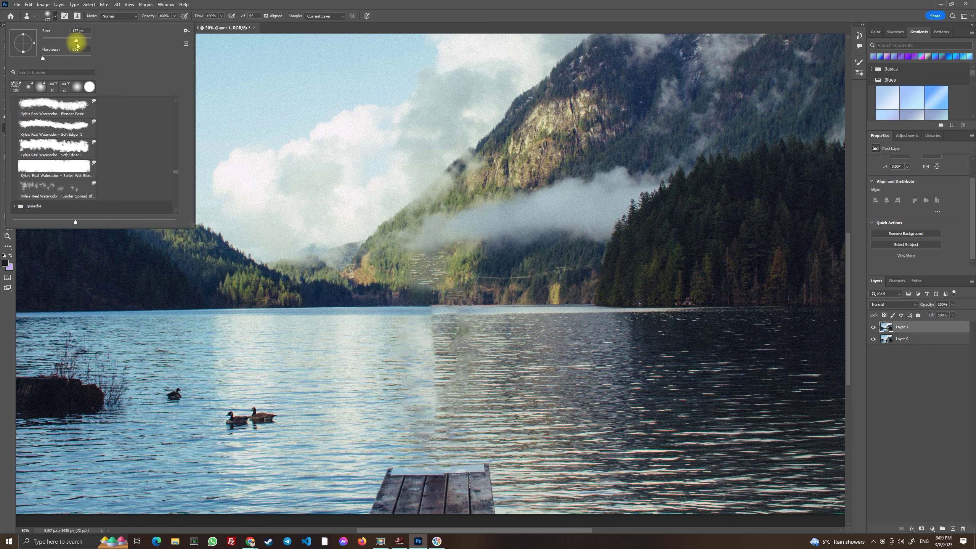
pyautogui.press('Return')
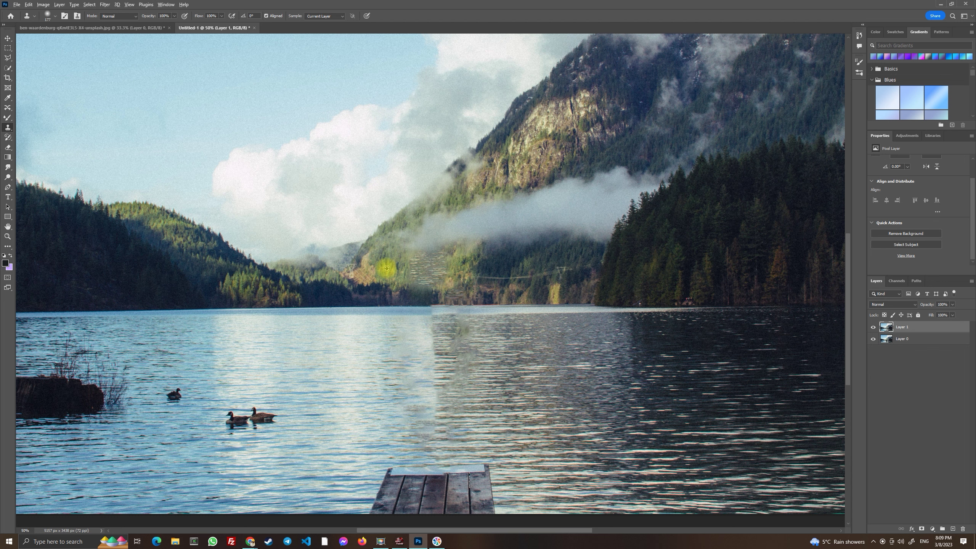
# - Clone hillside texture over the patchy fill above the dock, resampling sources several times
pyautogui.click(415, 272)
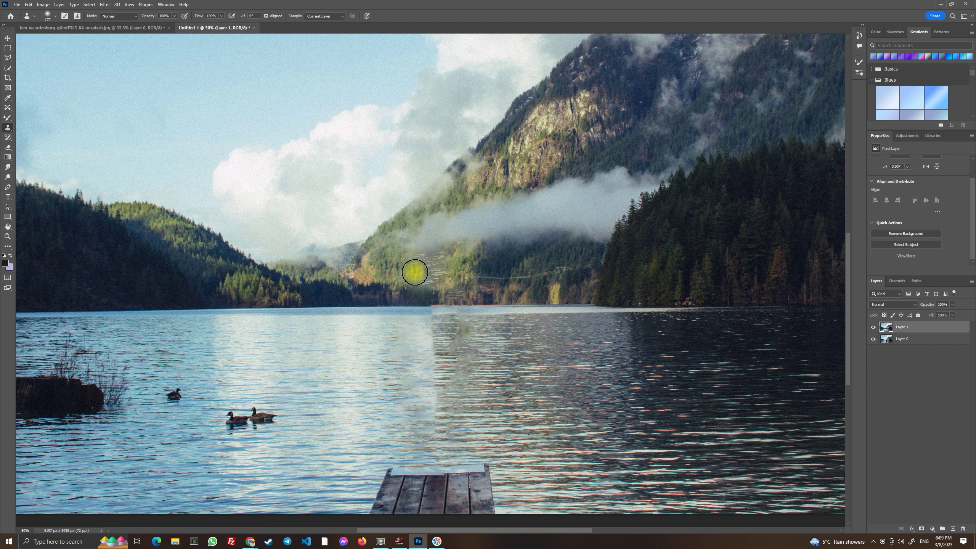
pyautogui.moveTo(415, 272)
pyautogui.mouseDown()
pyautogui.moveTo(418, 266)
pyautogui.moveTo(428, 282)
pyautogui.moveTo(401, 275)
pyautogui.moveTo(387, 262)
pyautogui.moveTo(426, 281)
pyautogui.moveTo(451, 267)
pyautogui.moveTo(425, 255)
pyautogui.moveTo(460, 265)
pyautogui.moveTo(416, 293)
pyautogui.moveTo(424, 281)
pyautogui.moveTo(412, 279)
pyautogui.moveTo(441, 286)
pyautogui.moveTo(475, 261)
pyautogui.mouseUp()
pyautogui.keyDown('alt'); pyautogui.click(460, 271); pyautogui.keyUp('alt')
pyautogui.keyDown('alt'); pyautogui.click(418, 278); pyautogui.keyUp('alt')
pyautogui.keyDown('alt'); pyautogui.click(412, 257); pyautogui.keyUp('alt')
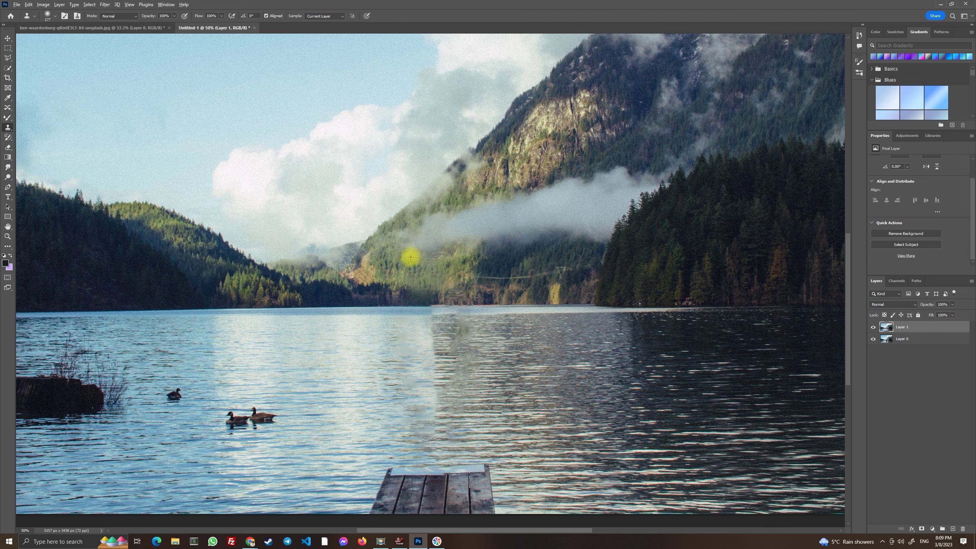
pyautogui.moveTo(393, 263)
pyautogui.mouseDown()
pyautogui.moveTo(436, 260)
pyautogui.moveTo(442, 269)
pyautogui.moveTo(408, 277)
pyautogui.moveTo(453, 246)
pyautogui.moveTo(413, 267)
pyautogui.moveTo(439, 243)
pyautogui.moveTo(391, 277)
pyautogui.moveTo(425, 287)
pyautogui.moveTo(427, 240)
pyautogui.moveTo(401, 275)
pyautogui.moveTo(424, 267)
pyautogui.mouseUp()
pyautogui.keyDown('alt'); pyautogui.click(432, 247); pyautogui.keyUp('alt')
pyautogui.keyDown('alt'); pyautogui.click(424, 267); pyautogui.keyUp('alt')
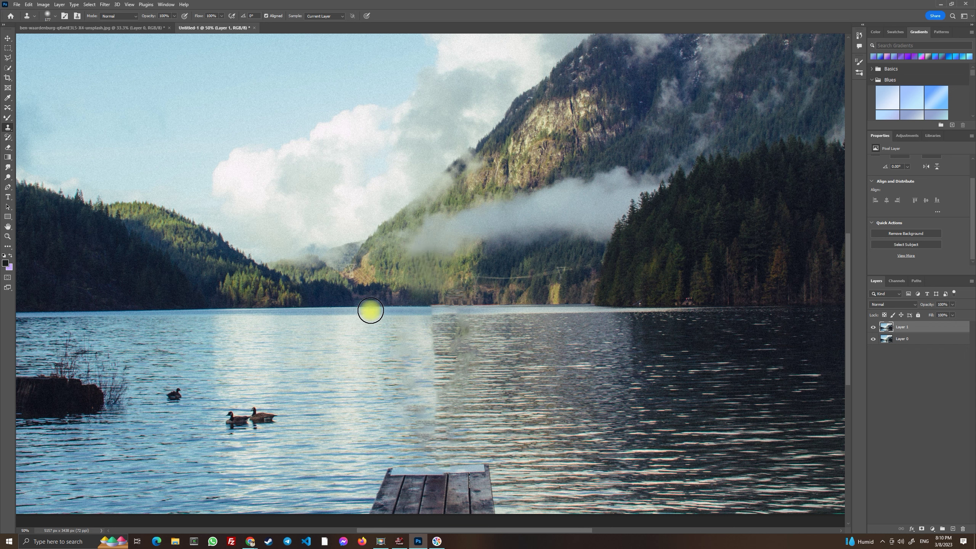
# - Adjust the brush settings and continue cloning over the water above the dock
pyautogui.click(55, 16)
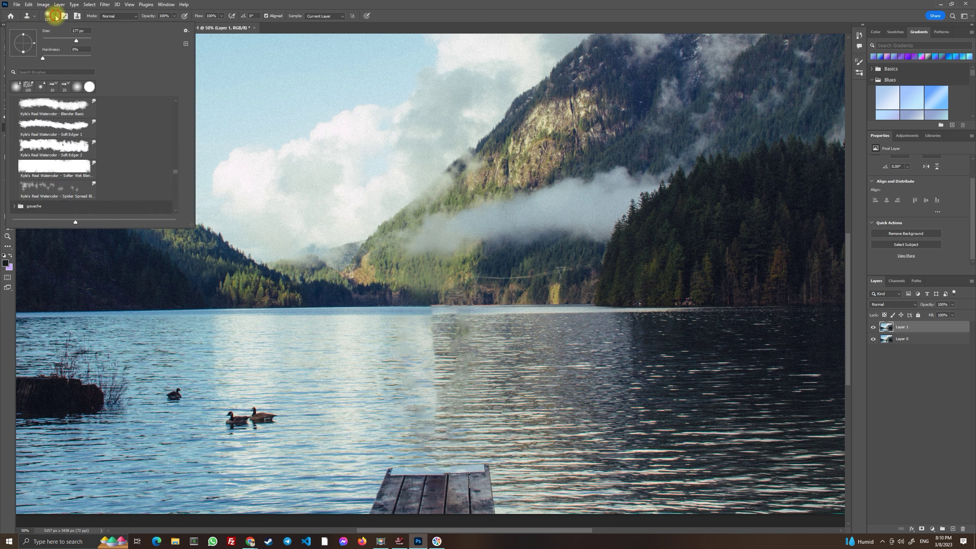
pyautogui.click(428, 6)
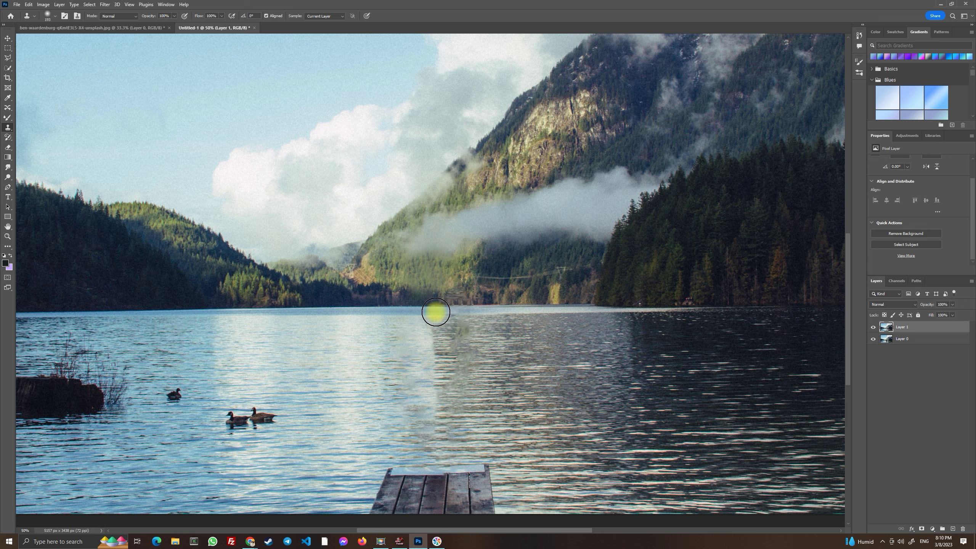
pyautogui.click(436, 312)
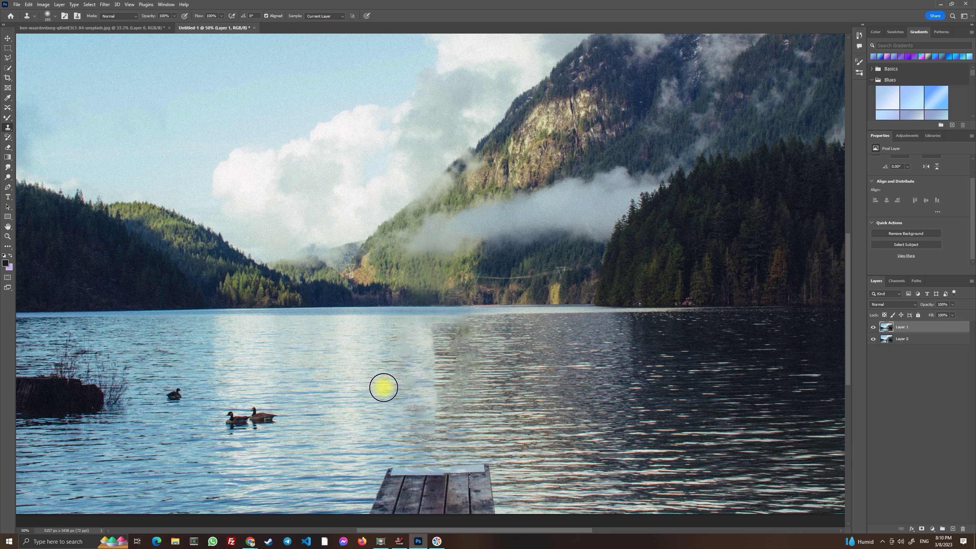
pyautogui.scroll(-1, 381, 388)
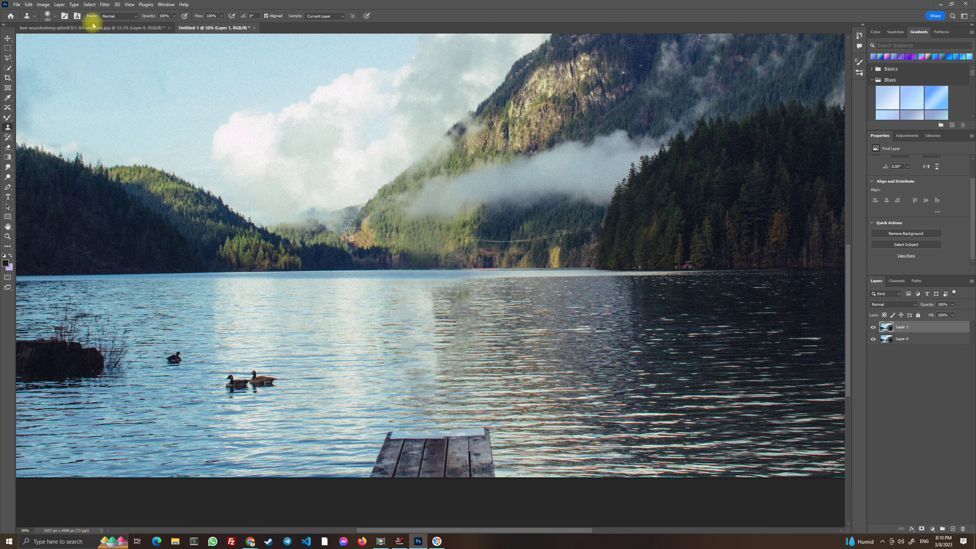
# - Resize the Clone Stamp brush
pyautogui.click(57, 17)
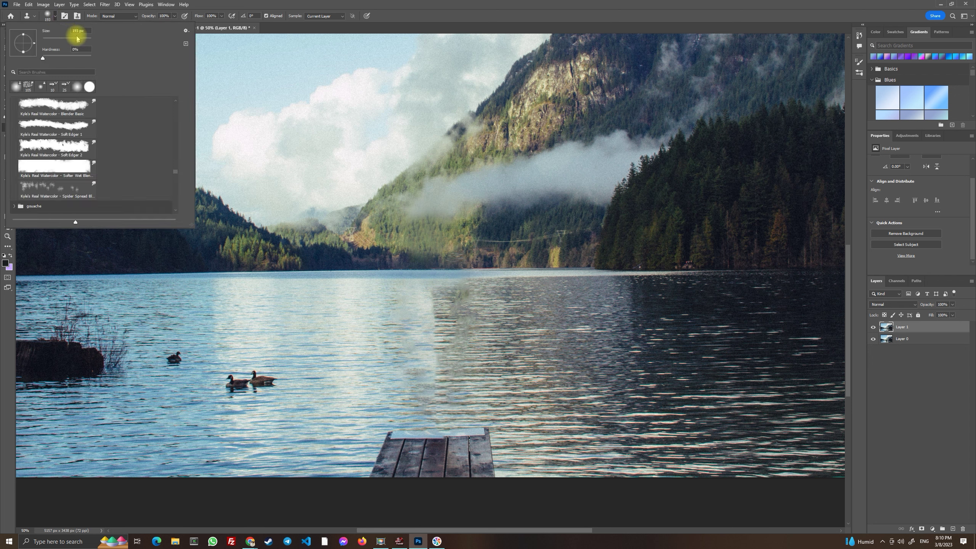
pyautogui.click(436, 269)
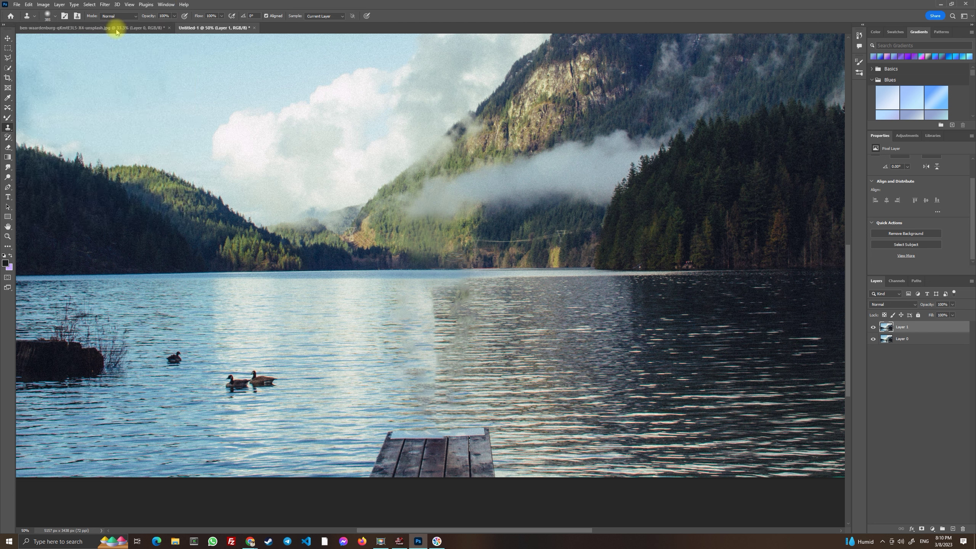
pyautogui.click(58, 17)
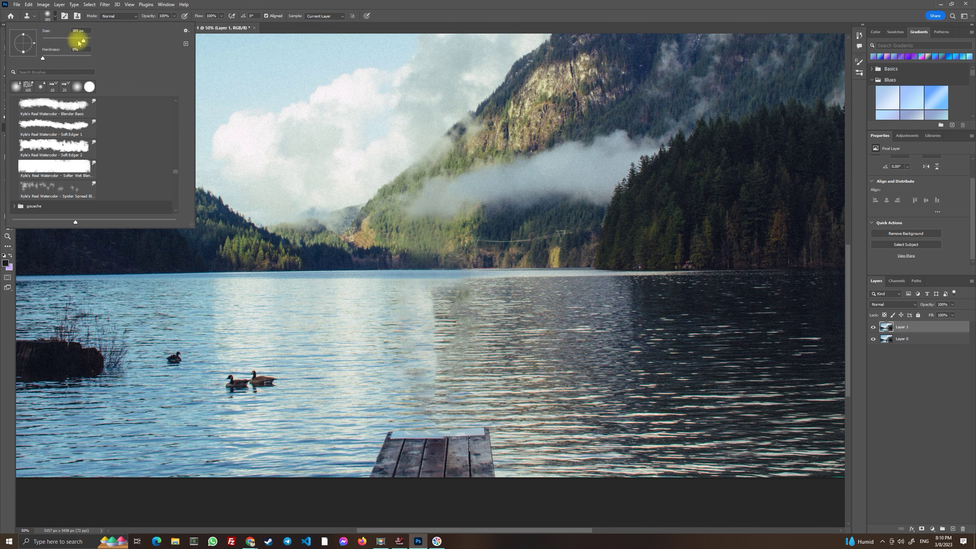
pyautogui.click(194, 11)
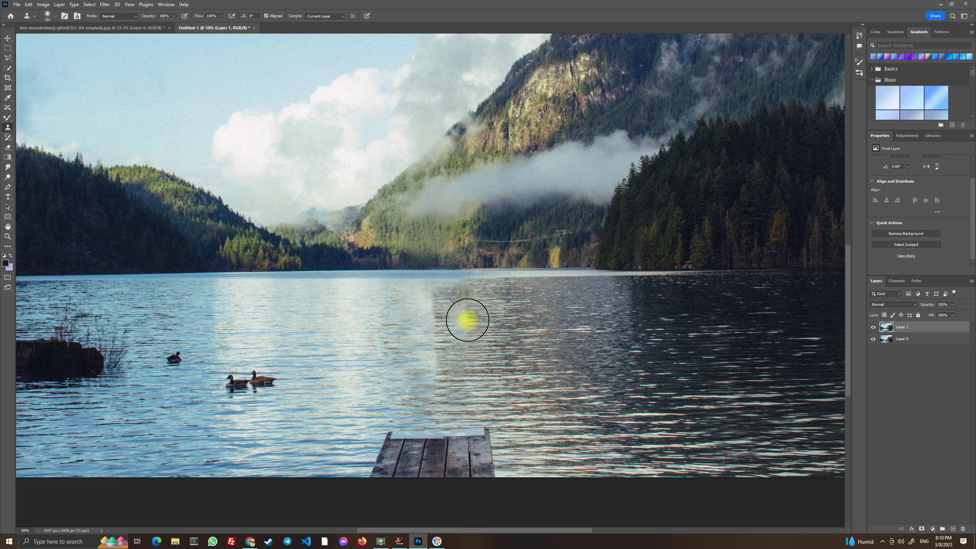
# - Clone lake ripples over the water patch and dock's top edge, then hide Layer 1 to compare
pyautogui.moveTo(495, 311)
pyautogui.mouseDown()
pyautogui.moveTo(445, 303)
pyautogui.moveTo(480, 324)
pyautogui.moveTo(462, 301)
pyautogui.moveTo(476, 343)
pyautogui.moveTo(562, 353)
pyautogui.mouseUp()
pyautogui.keyDown('alt'); pyautogui.click(389, 318); pyautogui.keyUp('alt')
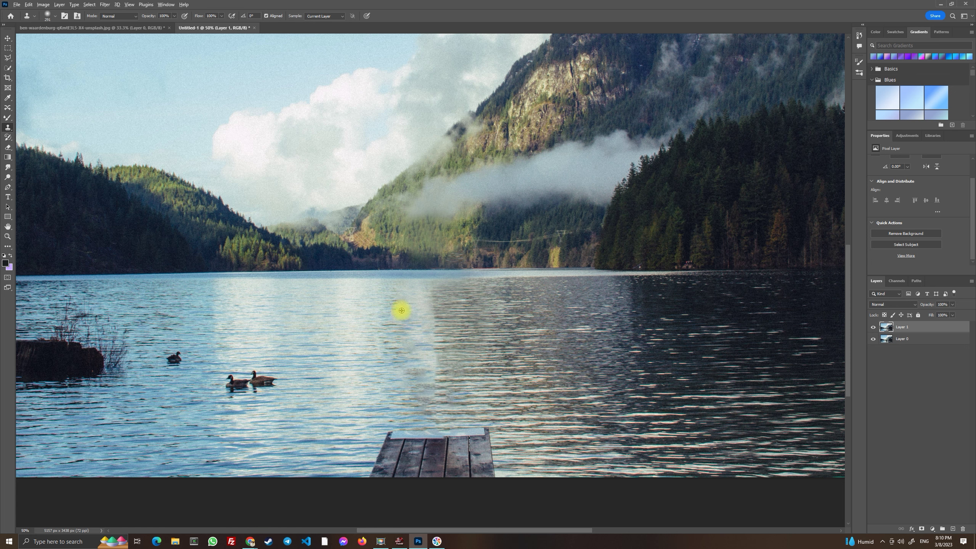
pyautogui.moveTo(387, 299)
pyautogui.mouseDown()
pyautogui.moveTo(425, 311)
pyautogui.moveTo(414, 303)
pyautogui.moveTo(425, 348)
pyautogui.moveTo(411, 327)
pyautogui.moveTo(425, 306)
pyautogui.moveTo(412, 301)
pyautogui.moveTo(489, 343)
pyautogui.moveTo(506, 311)
pyautogui.moveTo(484, 320)
pyautogui.mouseUp()
pyautogui.keyDown('alt'); pyautogui.click(396, 308); pyautogui.keyUp('alt')
pyautogui.keyDown('alt'); pyautogui.click(484, 320); pyautogui.keyUp('alt')
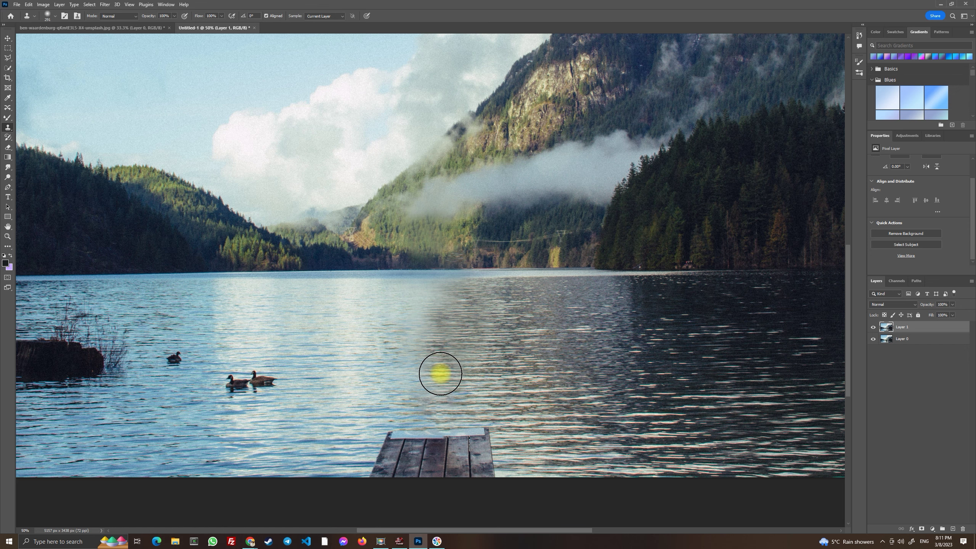
pyautogui.scroll(-1, 496, 406)
pyautogui.moveTo(476, 411)
pyautogui.mouseDown()
pyautogui.moveTo(370, 400)
pyautogui.moveTo(473, 446)
pyautogui.moveTo(409, 363)
pyautogui.moveTo(408, 452)
pyautogui.moveTo(478, 505)
pyautogui.moveTo(497, 481)
pyautogui.moveTo(412, 398)
pyautogui.moveTo(411, 445)
pyautogui.moveTo(423, 370)
pyautogui.moveTo(331, 388)
pyautogui.moveTo(313, 412)
pyautogui.moveTo(359, 454)
pyautogui.moveTo(377, 434)
pyautogui.moveTo(374, 464)
pyautogui.moveTo(407, 418)
pyautogui.moveTo(466, 386)
pyautogui.moveTo(473, 369)
pyautogui.moveTo(495, 440)
pyautogui.mouseUp()
pyautogui.scroll(-1, 479, 326)
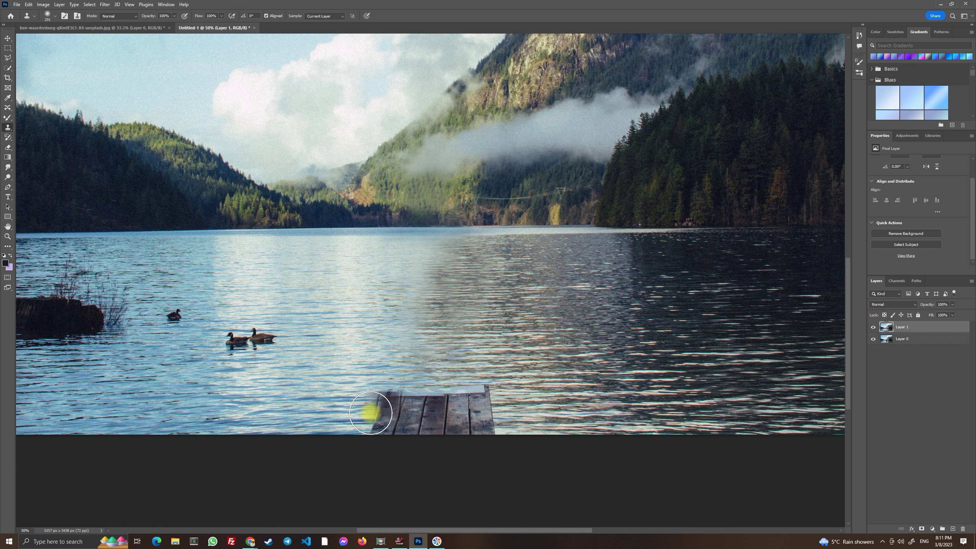
pyautogui.click(873, 328)
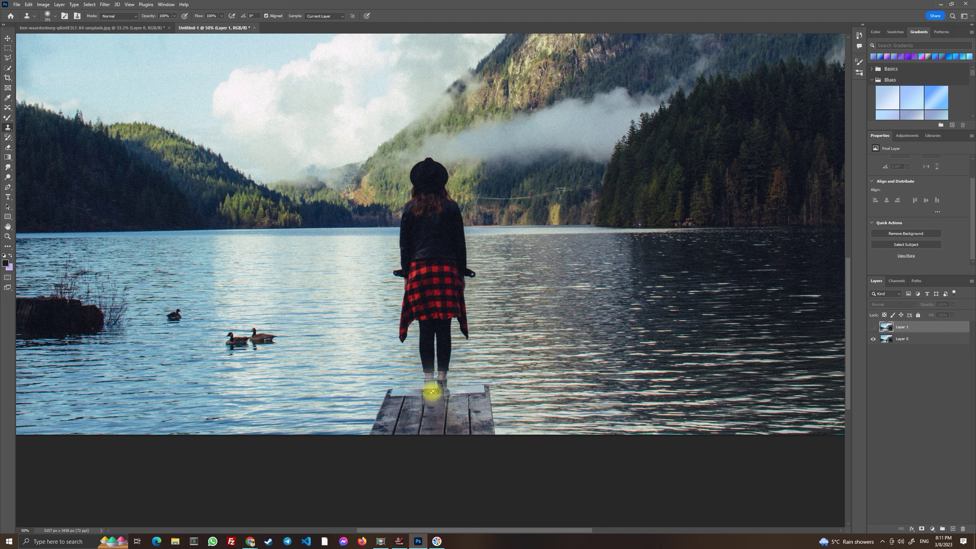
pyautogui.click(872, 327)
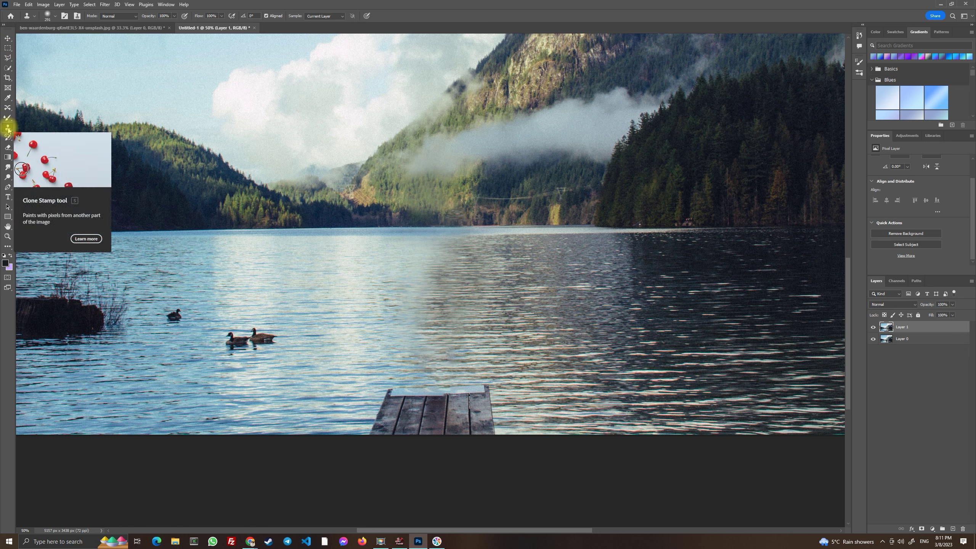
pyautogui.click(55, 19)
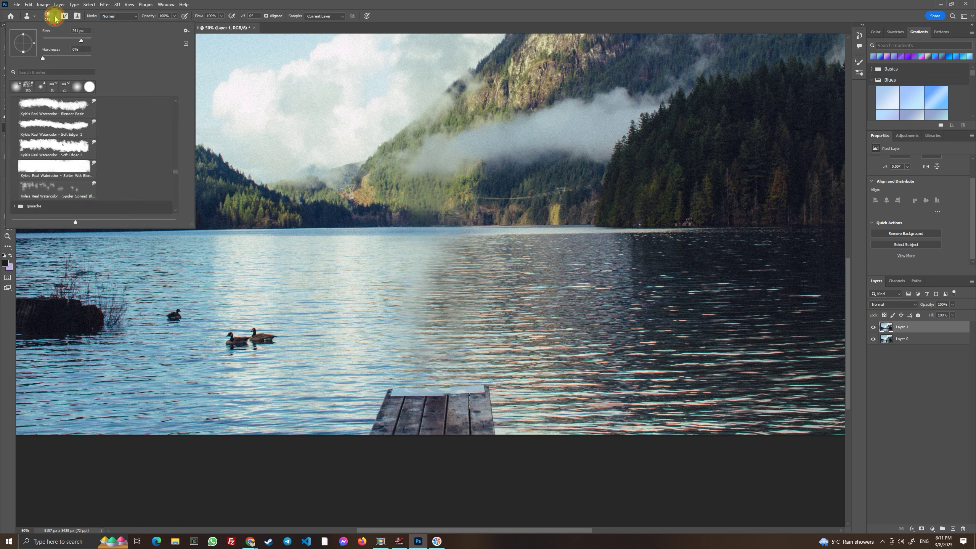
pyautogui.click(401, 194)
pyautogui.hotkey('ctrl', '+')
# - Sample the dock edge and clone over the light seam above the right post
pyautogui.scroll(5, 509, 414)
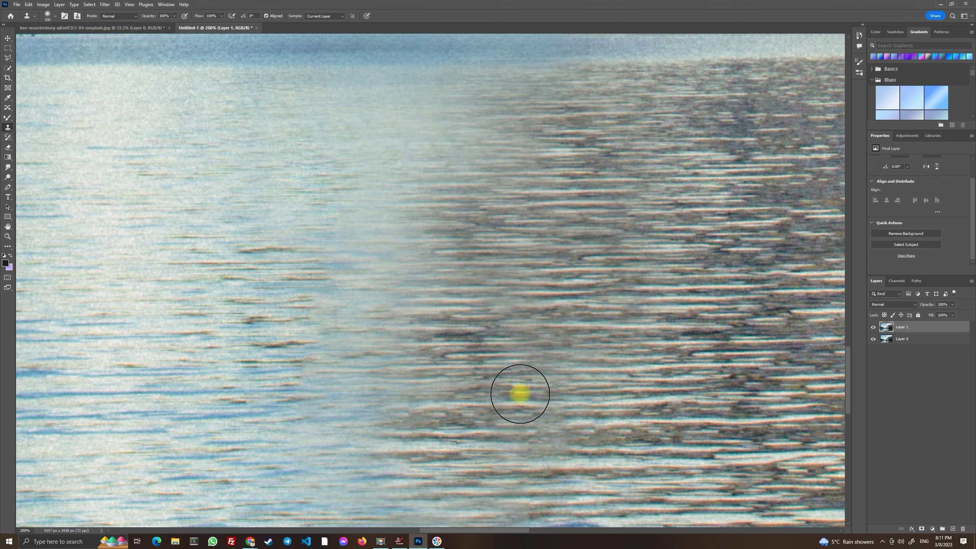
pyautogui.scroll(-5, 518, 452)
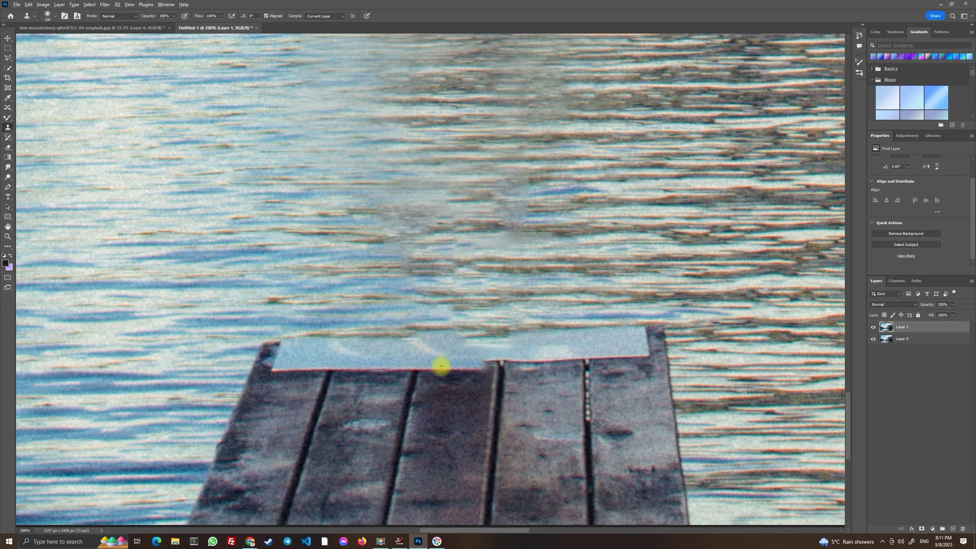
pyautogui.keyDown('alt'); pyautogui.click(427, 363); pyautogui.keyUp('alt')
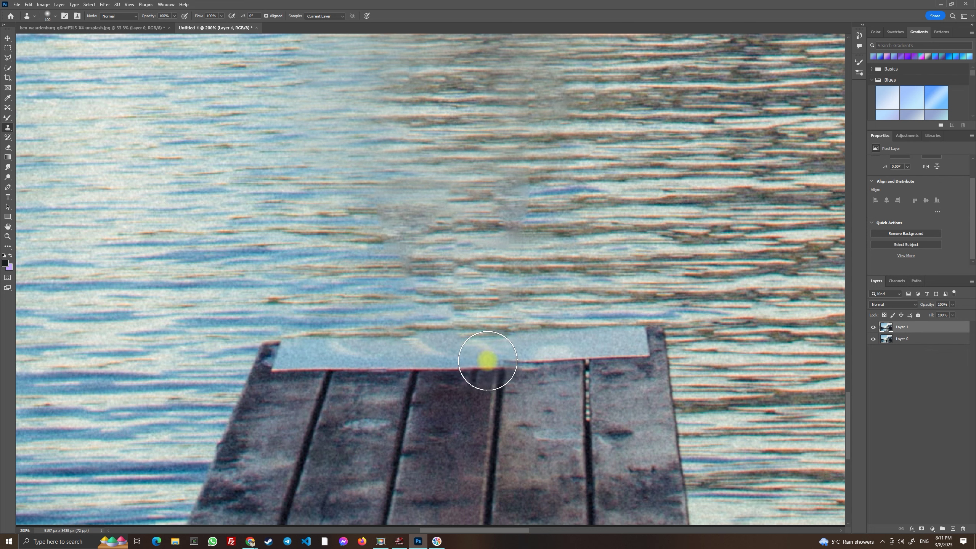
pyautogui.click(660, 384)
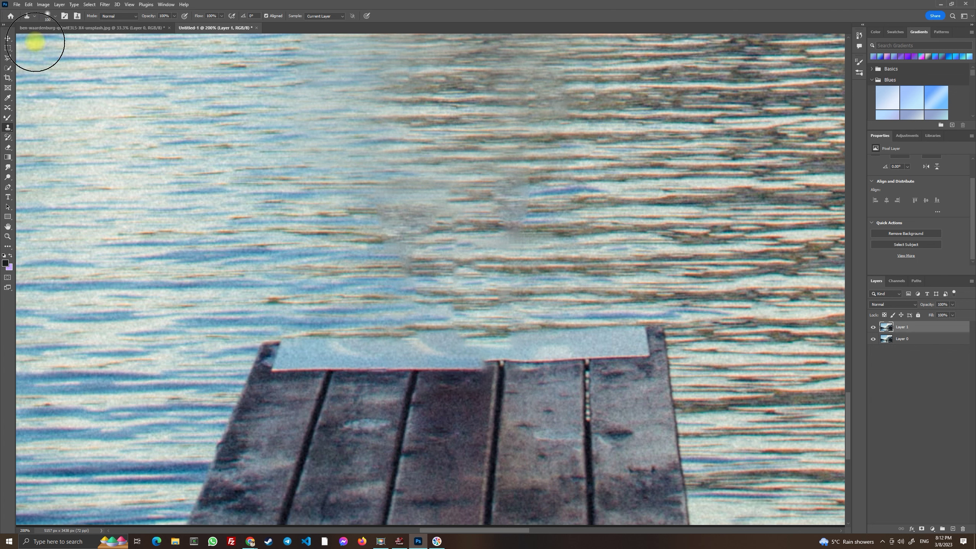
# - Shrink the brush to 70 px and clone along the dock's top board edge
pyautogui.click(54, 16)
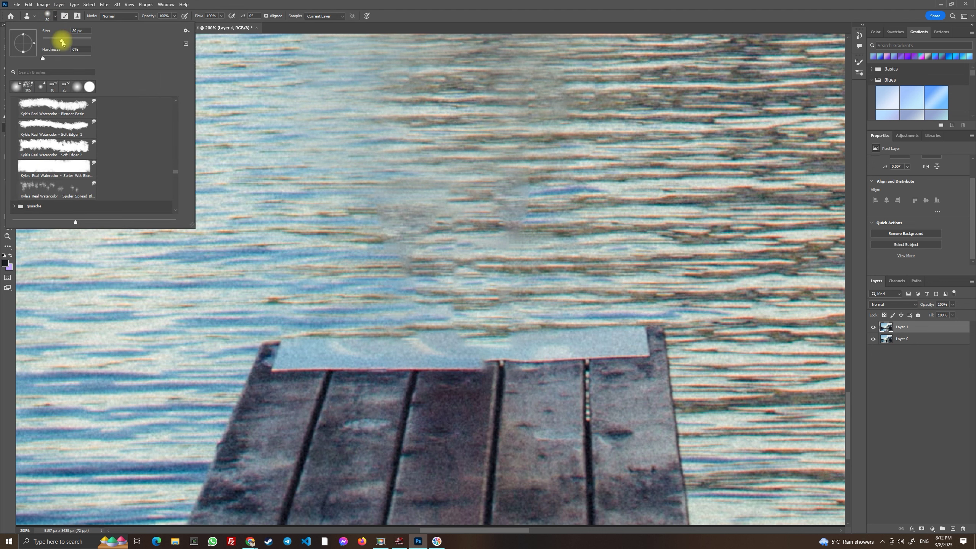
pyautogui.press('Return')
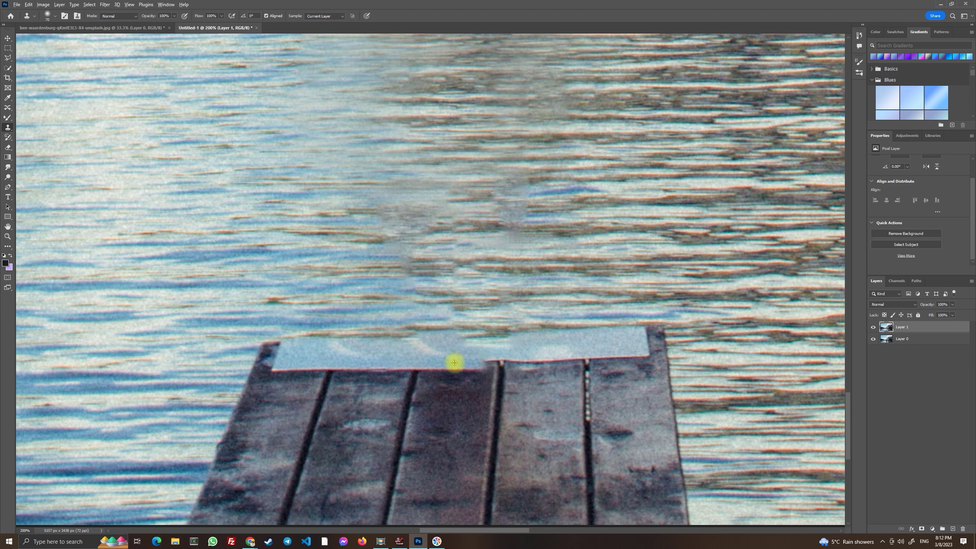
pyautogui.keyDown('alt'); pyautogui.click(462, 363); pyautogui.keyUp('alt')
pyautogui.moveTo(487, 363)
pyautogui.mouseDown()
pyautogui.moveTo(457, 363)
pyautogui.moveTo(505, 366)
pyautogui.mouseUp()
pyautogui.keyDown('alt'); pyautogui.click(477, 363); pyautogui.keyUp('alt')
pyautogui.click(511, 362)
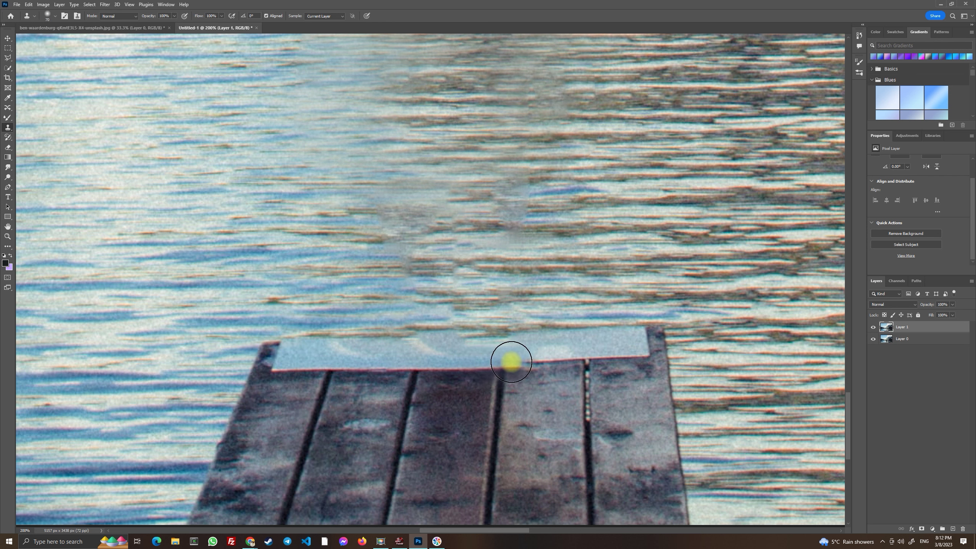
pyautogui.moveTo(511, 363)
pyautogui.mouseDown()
pyautogui.moveTo(606, 350)
pyautogui.moveTo(516, 359)
pyautogui.moveTo(634, 370)
pyautogui.moveTo(597, 354)
pyautogui.mouseUp()
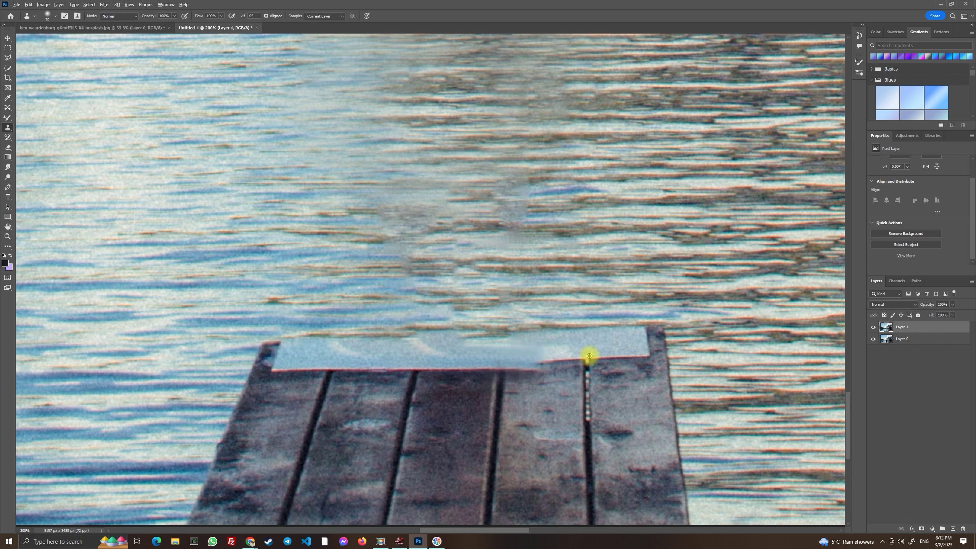
# - Keep cloning board-edge pixels along the dock's top edge toward the right post
pyautogui.keyDown('alt'); pyautogui.click(603, 347); pyautogui.keyUp('alt')
pyautogui.moveTo(562, 353)
pyautogui.mouseDown()
pyautogui.moveTo(555, 336)
pyautogui.moveTo(486, 364)
pyautogui.moveTo(541, 364)
pyautogui.mouseUp()
pyautogui.keyDown('alt'); pyautogui.click(484, 364); pyautogui.keyUp('alt')
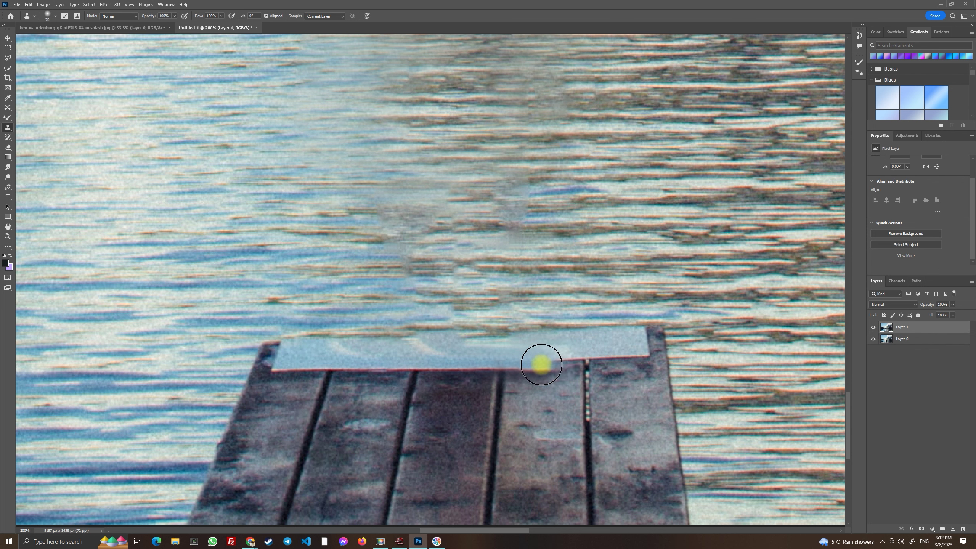
pyautogui.click(542, 364)
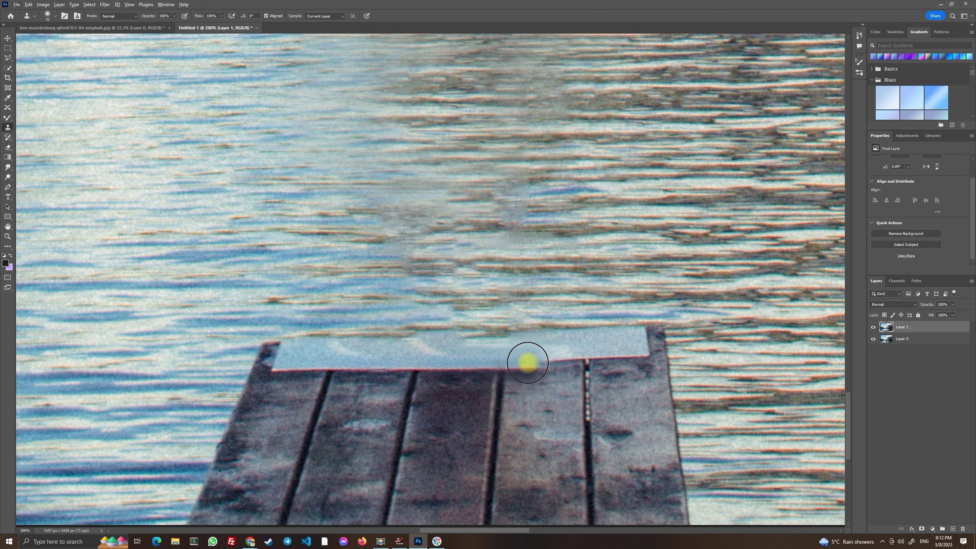
pyautogui.moveTo(528, 362); pyautogui.dragTo(573, 368)
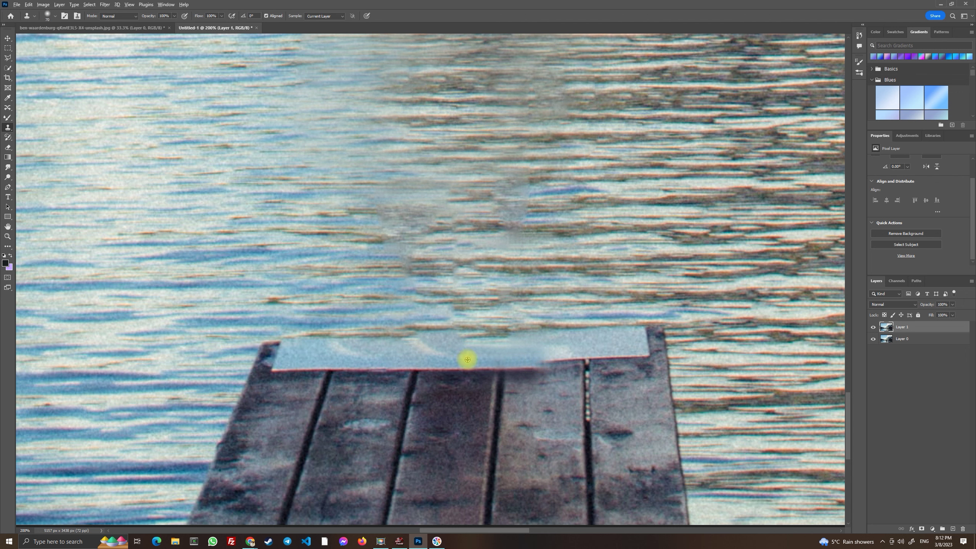
pyautogui.moveTo(545, 356)
pyautogui.mouseDown()
pyautogui.moveTo(572, 363)
pyautogui.moveTo(547, 359)
pyautogui.moveTo(604, 347)
pyautogui.moveTo(578, 367)
pyautogui.moveTo(525, 355)
pyautogui.moveTo(641, 357)
pyautogui.moveTo(573, 364)
pyautogui.moveTo(510, 350)
pyautogui.moveTo(466, 362)
pyautogui.moveTo(619, 352)
pyautogui.moveTo(498, 349)
pyautogui.moveTo(471, 364)
pyautogui.moveTo(605, 361)
pyautogui.moveTo(635, 354)
pyautogui.moveTo(632, 344)
pyautogui.moveTo(617, 355)
pyautogui.moveTo(636, 358)
pyautogui.moveTo(615, 349)
pyautogui.moveTo(627, 357)
pyautogui.moveTo(618, 364)
pyautogui.moveTo(621, 345)
pyautogui.moveTo(609, 357)
pyautogui.moveTo(633, 347)
pyautogui.mouseUp()
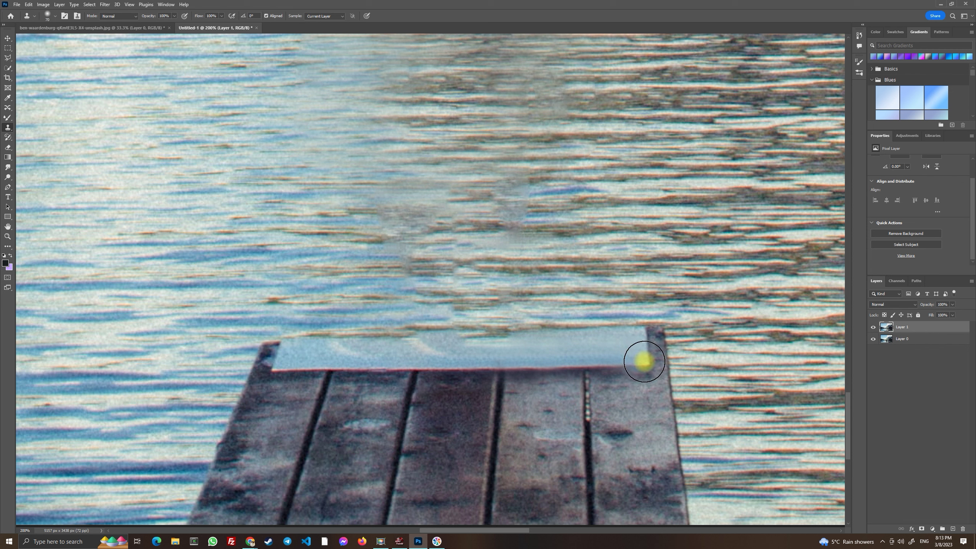
pyautogui.moveTo(646, 360)
pyautogui.mouseDown()
pyautogui.moveTo(590, 345)
pyautogui.moveTo(632, 353)
pyautogui.moveTo(515, 363)
pyautogui.mouseUp()
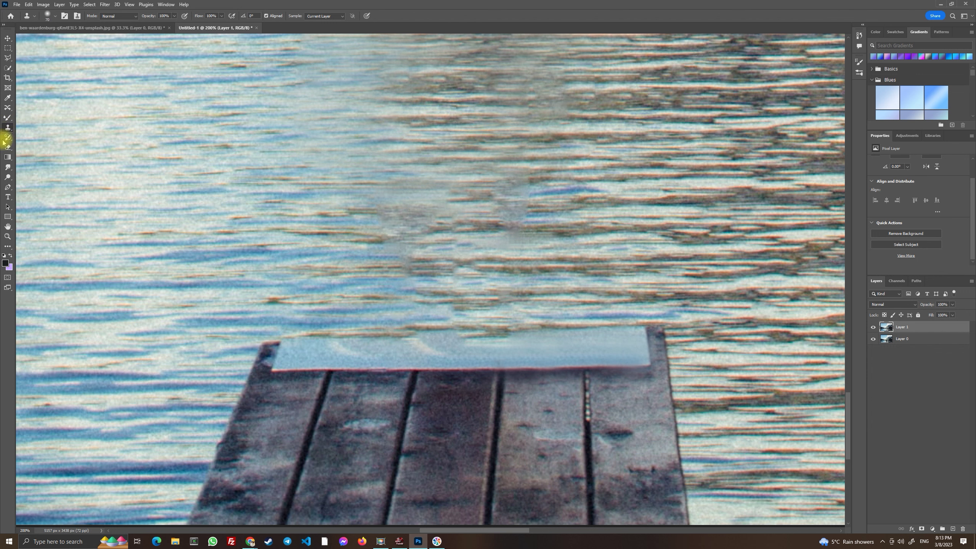
# - Browse the toolbar's retouching tools, ending on the healing tools
pyautogui.click(8, 147)
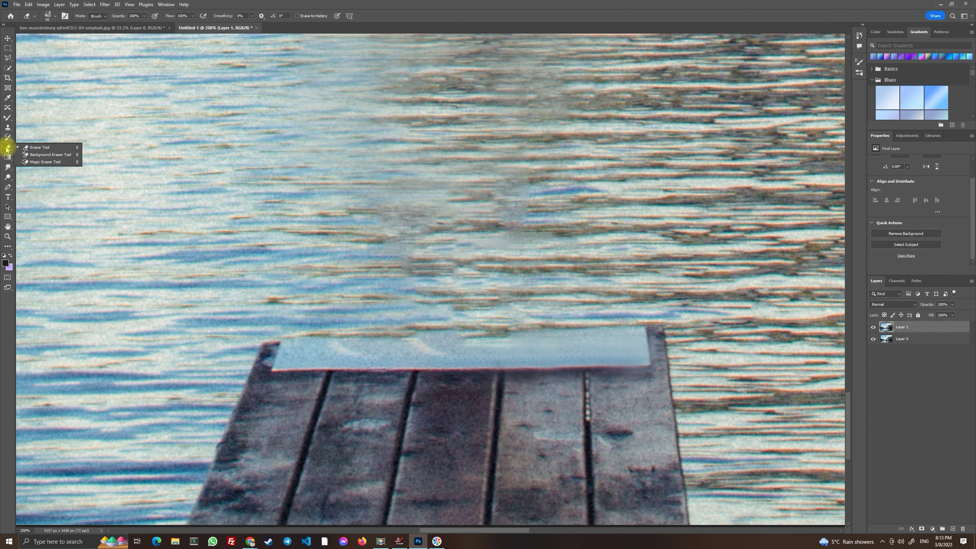
pyautogui.click(8, 118)
pyautogui.click(9, 110)
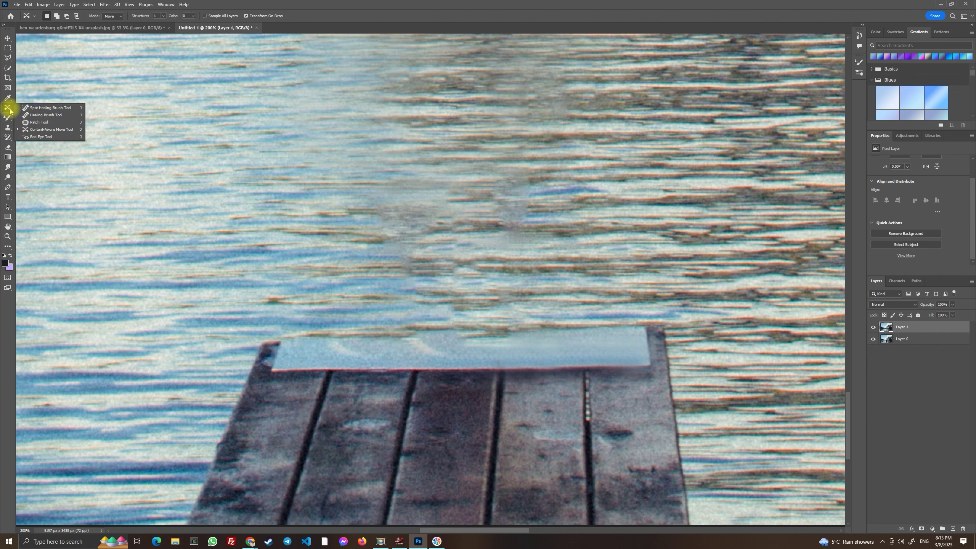
# - Blur the pale strip at the dock's end with several Blur Tool strokes, then zoom out
pyautogui.click(5, 168)
pyautogui.click(35, 167)
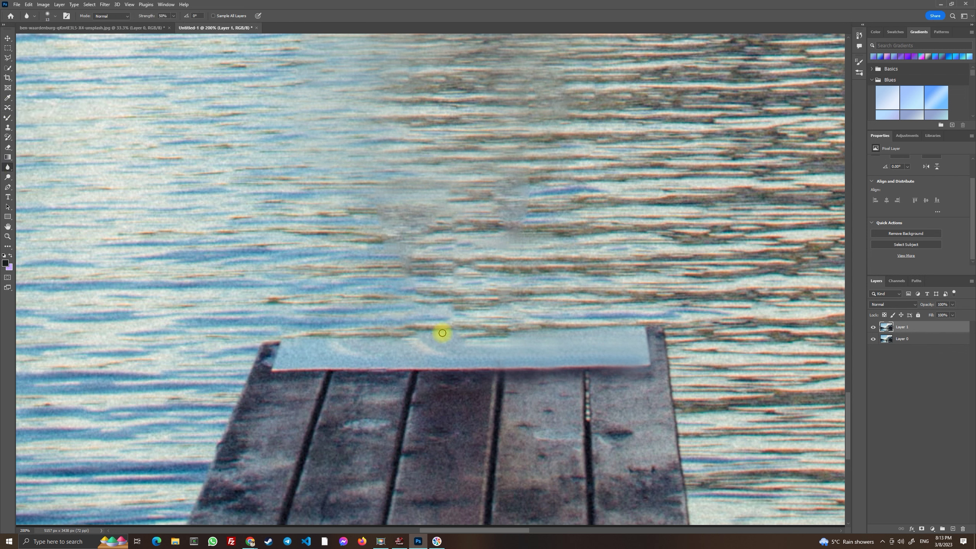
pyautogui.moveTo(541, 353)
pyautogui.mouseDown()
pyautogui.moveTo(586, 353)
pyautogui.moveTo(570, 353)
pyautogui.mouseUp()
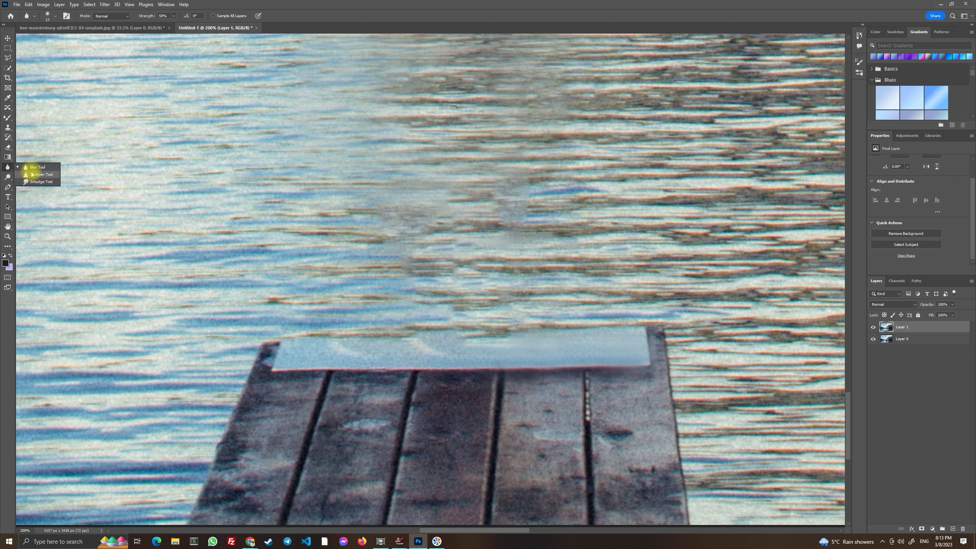
pyautogui.click(31, 168)
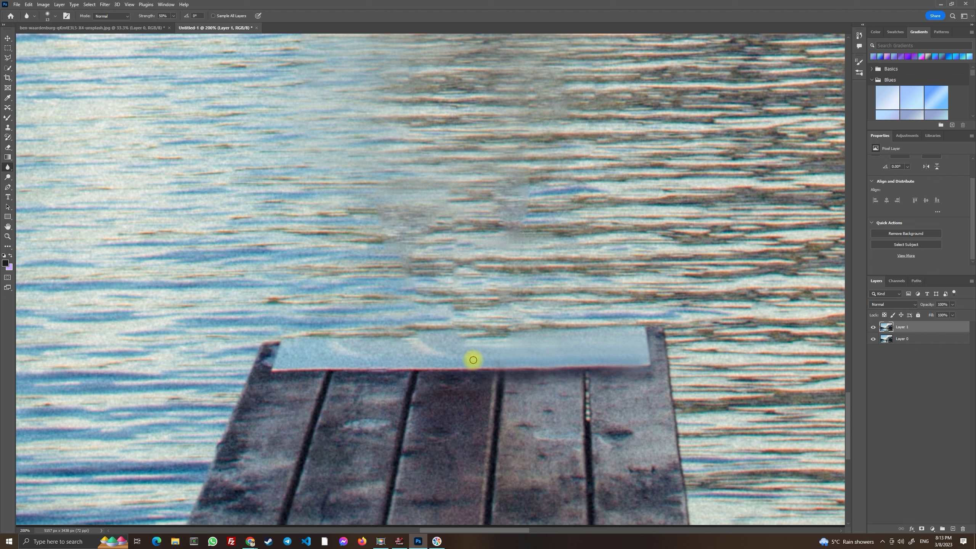
pyautogui.moveTo(454, 362); pyautogui.dragTo(417, 358)
pyautogui.moveTo(619, 358); pyautogui.dragTo(579, 361)
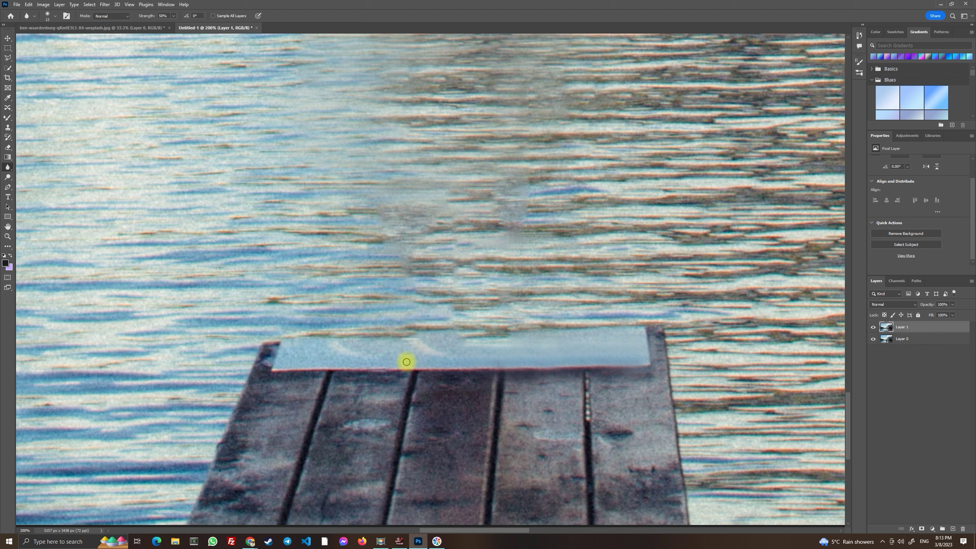
pyautogui.moveTo(325, 358)
pyautogui.mouseDown()
pyautogui.moveTo(349, 364)
pyautogui.moveTo(305, 361)
pyautogui.moveTo(351, 366)
pyautogui.moveTo(288, 360)
pyautogui.moveTo(326, 359)
pyautogui.moveTo(294, 356)
pyautogui.mouseUp()
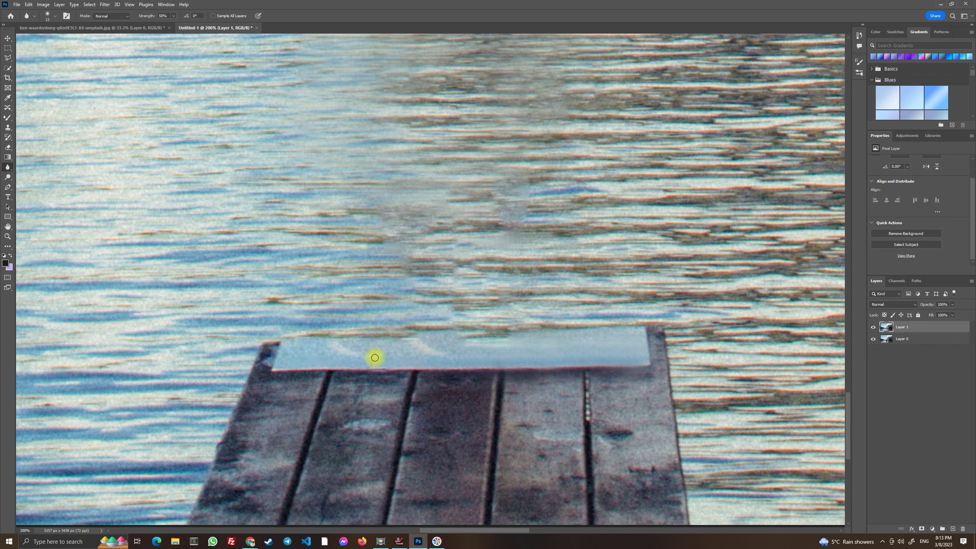
pyautogui.moveTo(460, 347)
pyautogui.mouseDown()
pyautogui.moveTo(501, 351)
pyautogui.moveTo(436, 345)
pyautogui.moveTo(478, 353)
pyautogui.moveTo(440, 347)
pyautogui.moveTo(465, 355)
pyautogui.mouseUp()
pyautogui.moveTo(379, 355)
pyautogui.mouseDown()
pyautogui.moveTo(411, 355)
pyautogui.moveTo(285, 355)
pyautogui.moveTo(632, 365)
pyautogui.mouseUp()
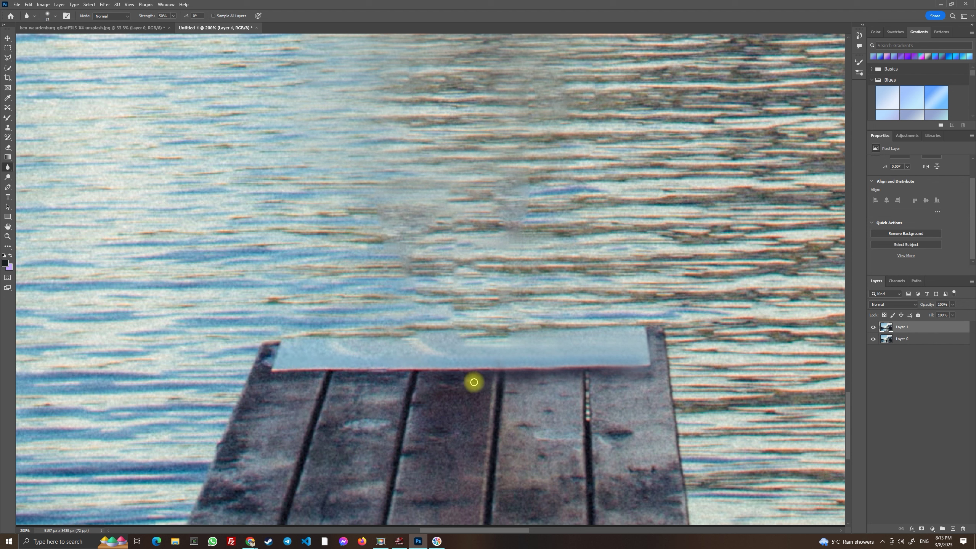
pyautogui.hotkey('ctrl', '-')
pyautogui.hotkey('ctrl', '-')
pyautogui.hotkey('ctrl', '-')
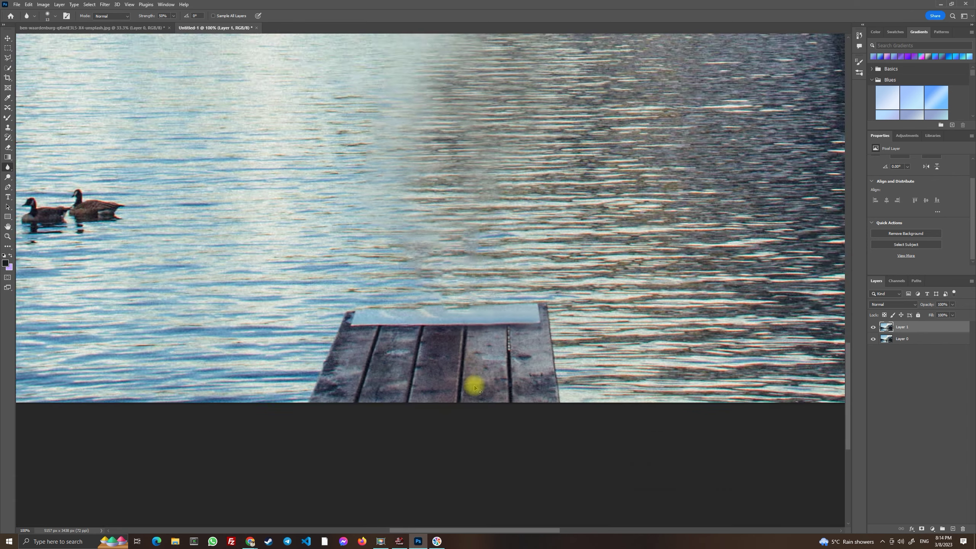
# - Zoom out to 33.33% and scroll until the entire retouched lake photo with the empty dock is visible
pyautogui.hotkey('ctrl', '-')
pyautogui.hotkey('ctrl', '-')
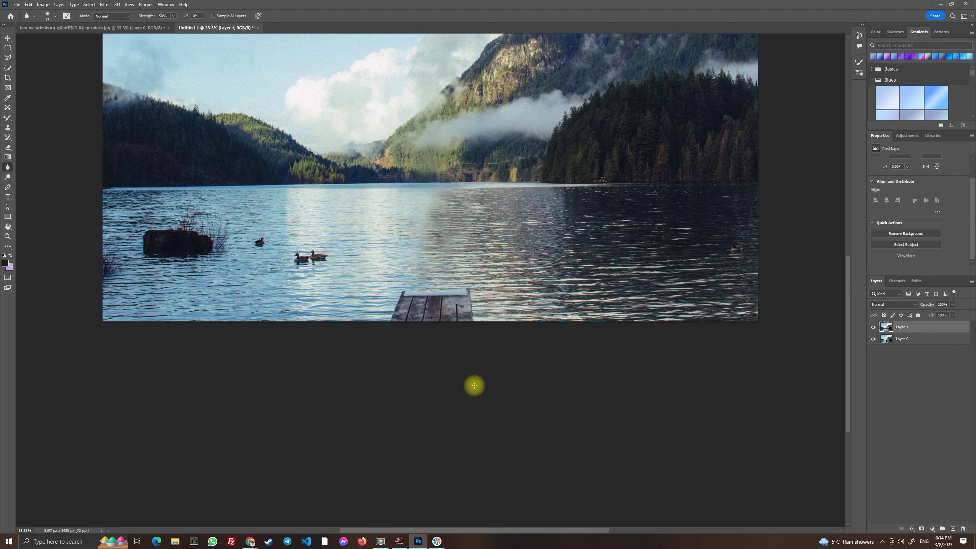
pyautogui.scroll(5, 577, 373)
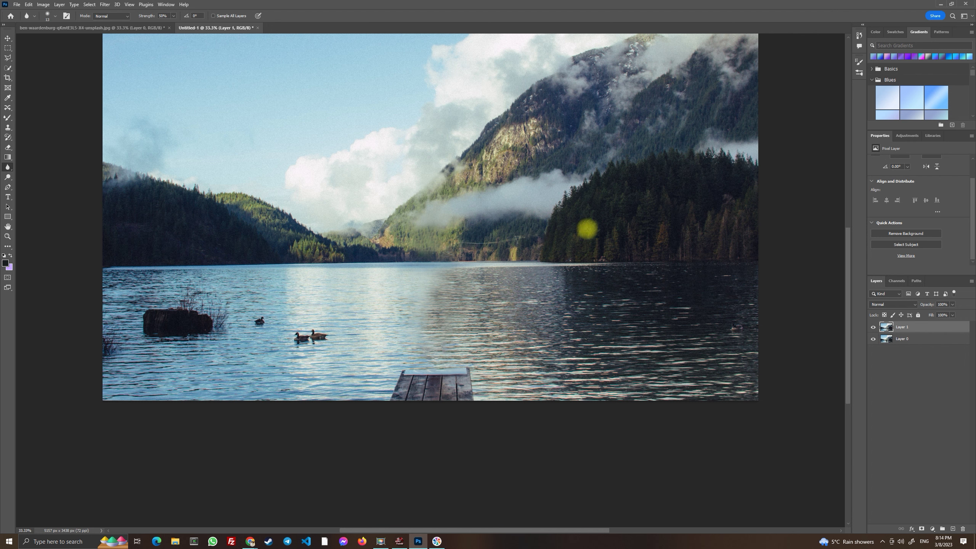
pyautogui.scroll(2, 588, 254)
pyautogui.scroll(2, 589, 275)
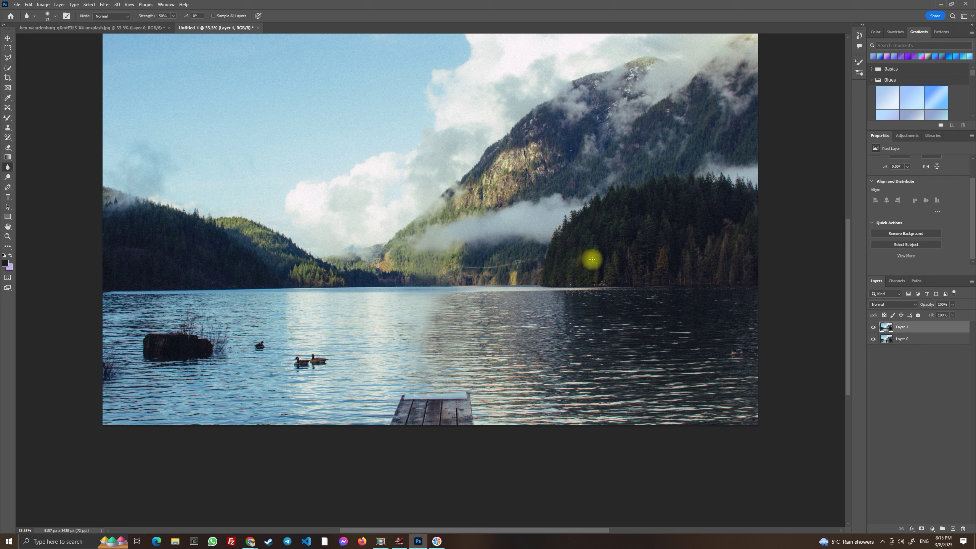
pyautogui.click(118, 4)
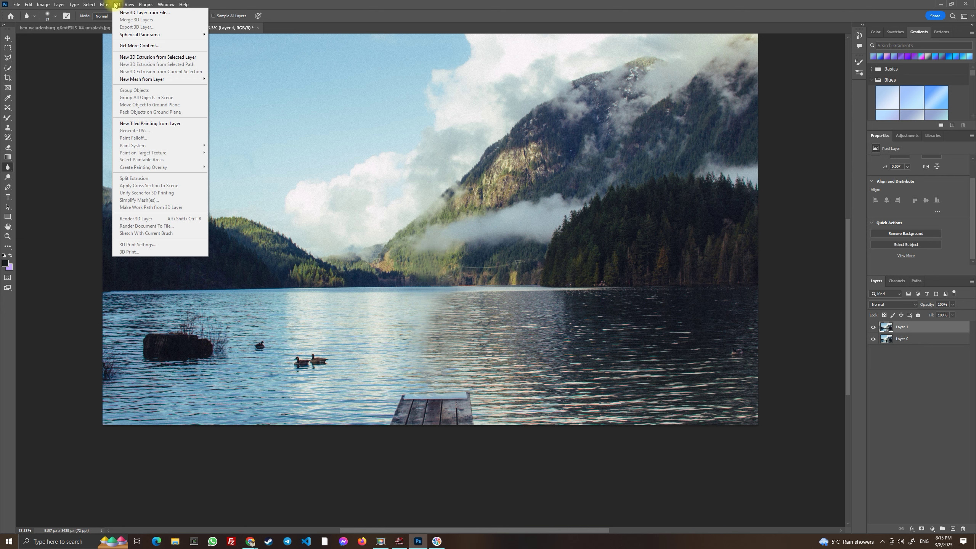
pyautogui.moveTo(152, 7)
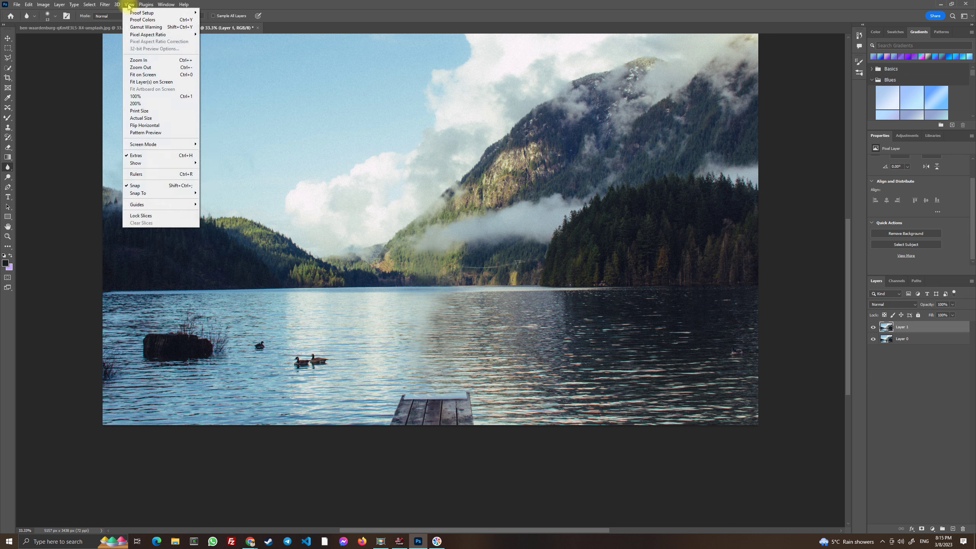
pyautogui.moveTo(105, 4)
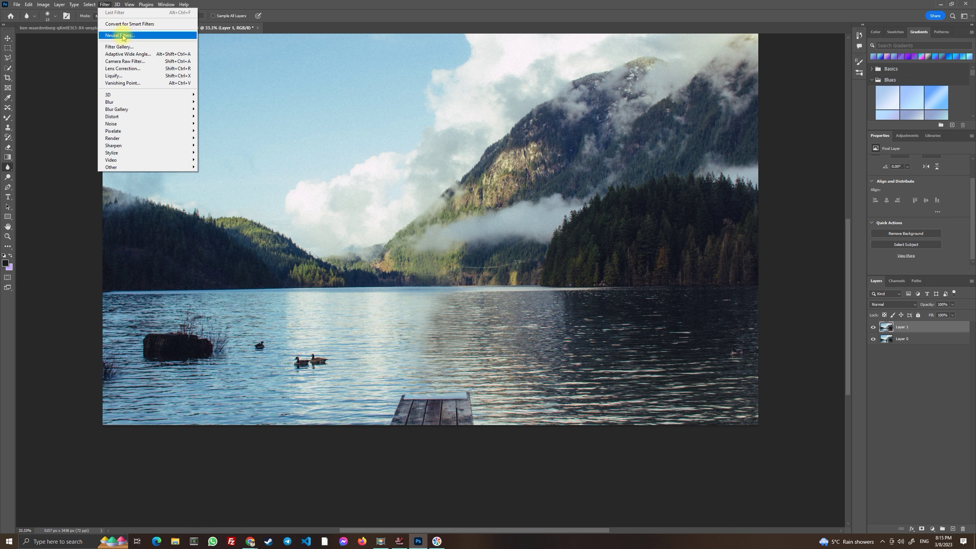
pyautogui.click(329, 7)
pyautogui.moveTo(514, 255)
pyautogui.mouseDown()
pyautogui.moveTo(523, 246)
pyautogui.moveTo(515, 238)
pyautogui.mouseUp()
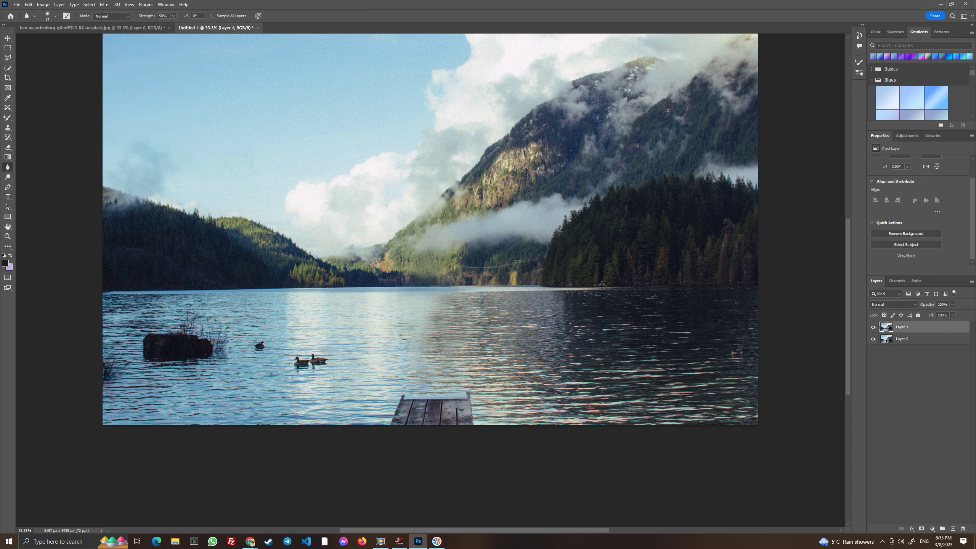
pyautogui.click(250, 542)
# - Maximise the Chrome DALL-E window and open its image-upload dialog on the photoshop-work folder
pyautogui.moveTo(610, 182); pyautogui.dragTo(542, 121)
pyautogui.doubleClick(488, 120)
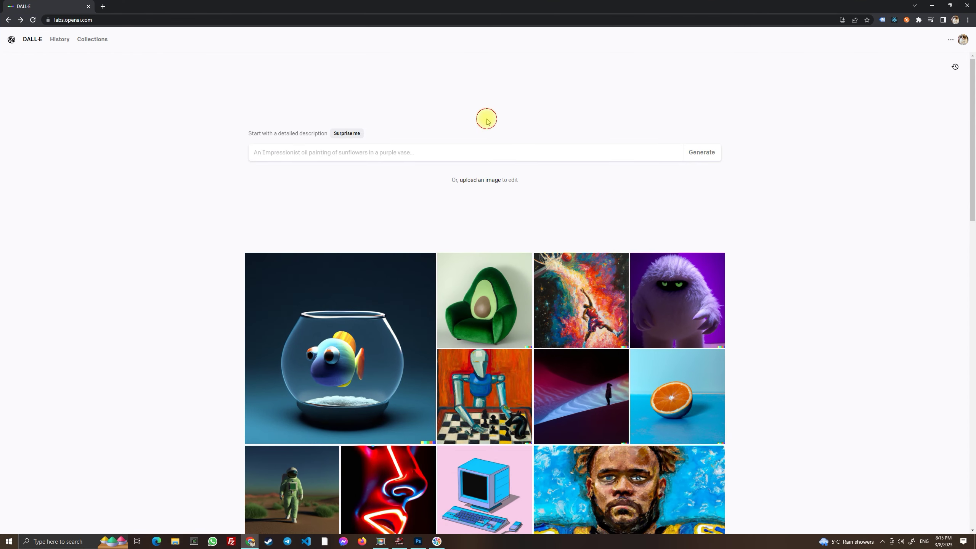
pyautogui.scroll(-4, 364, 185)
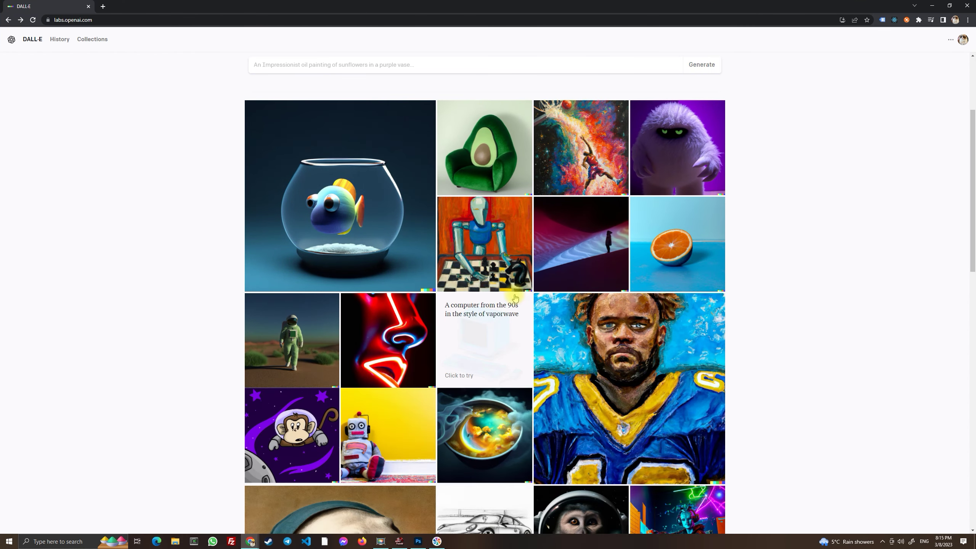
pyautogui.scroll(4, 375, 187)
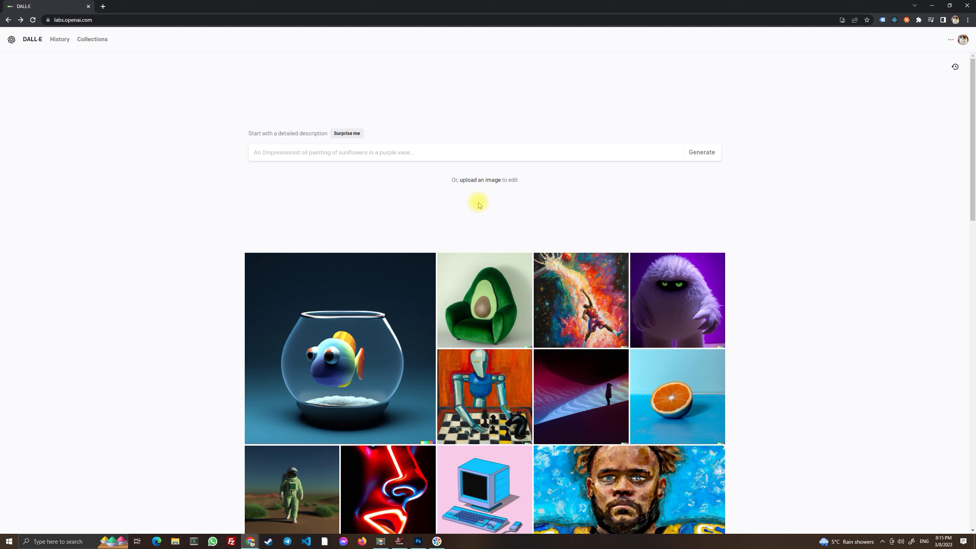
pyautogui.click(481, 180)
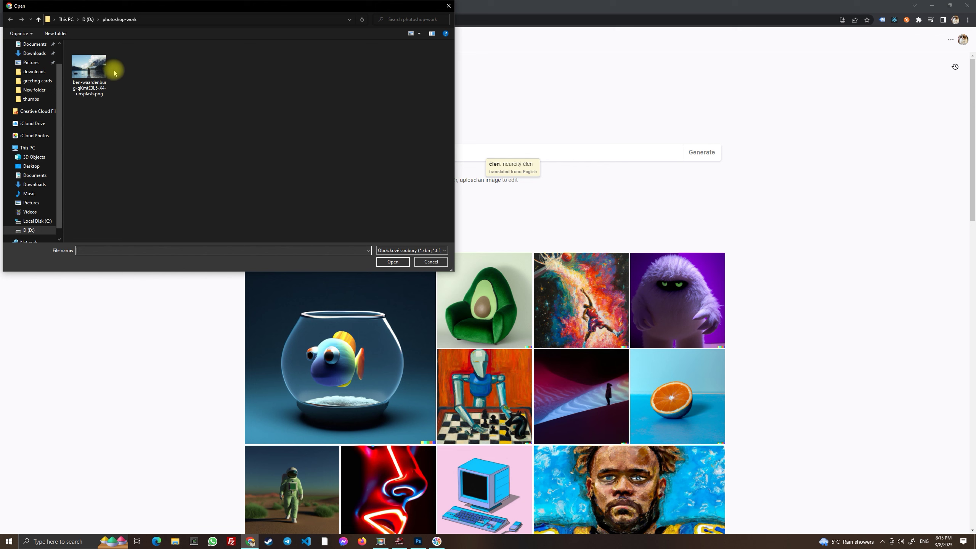
# - Upload the lake PNG from the photoshop-work folder and confirm its square crop
pyautogui.moveTo(211, 1); pyautogui.dragTo(415, 59)
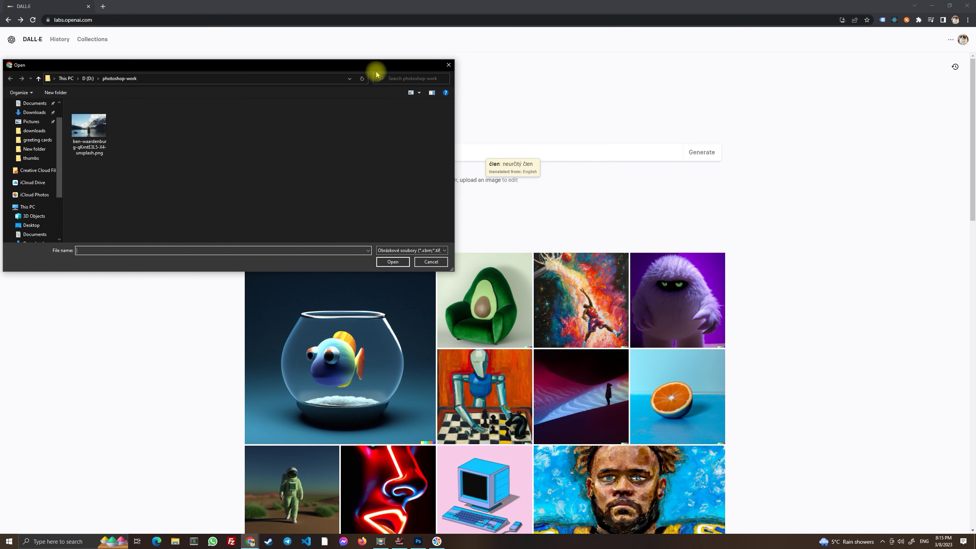
pyautogui.doubleClick(89, 127)
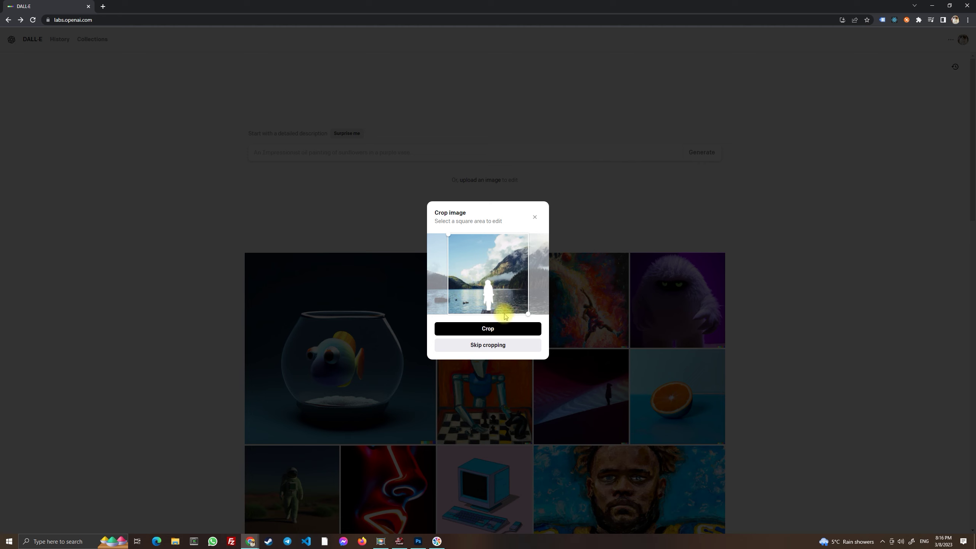
pyautogui.click(489, 328)
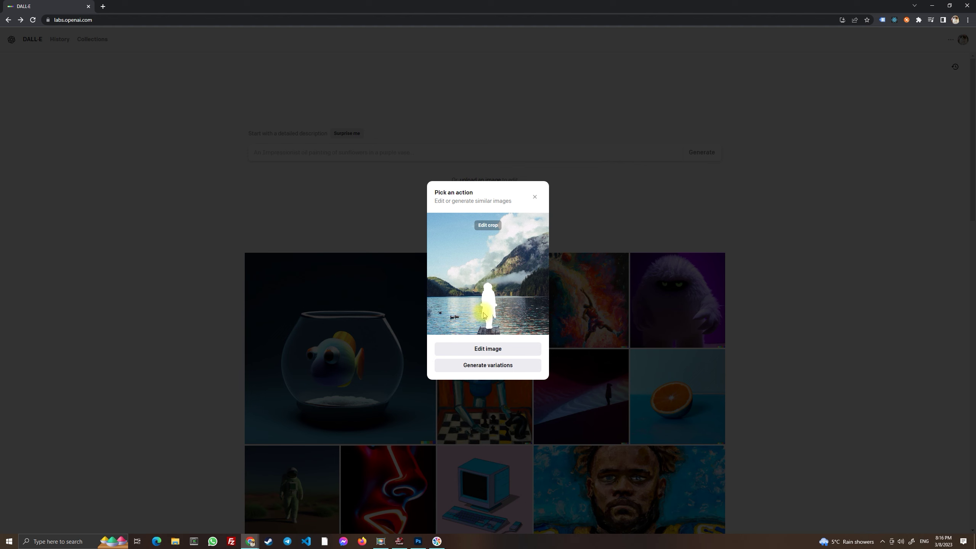
# - Open the cropped photo for editing and erase more inside the figure's area with a smaller eraser
pyautogui.click(488, 349)
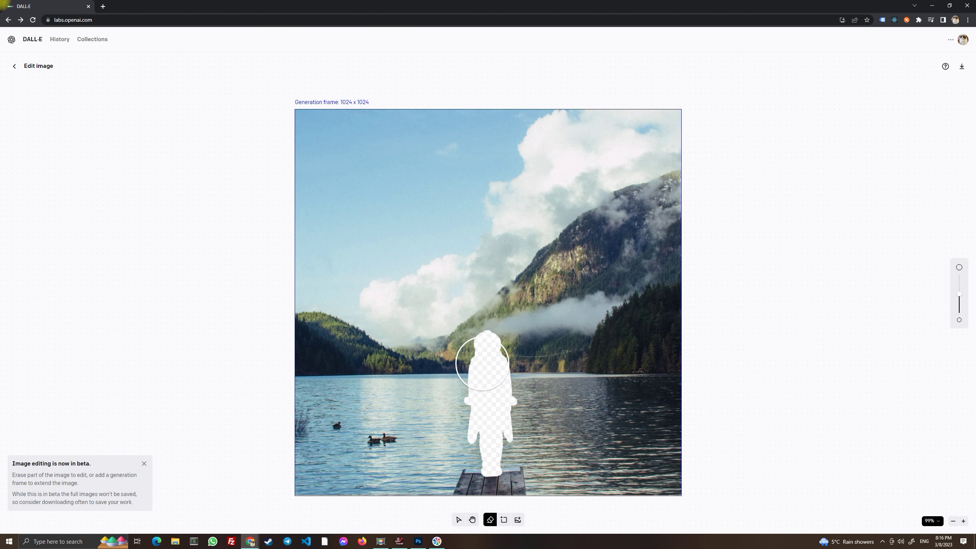
pyautogui.moveTo(959, 294); pyautogui.dragTo(959, 306)
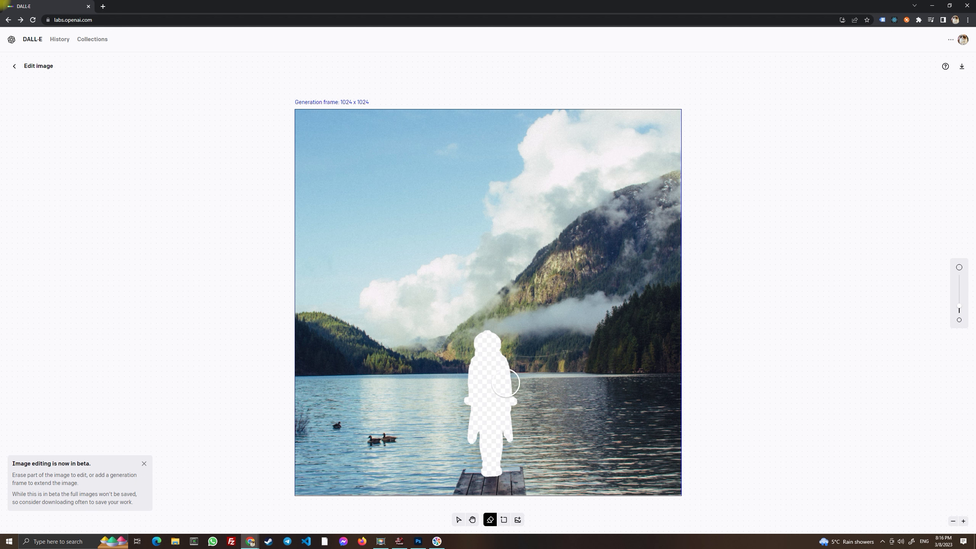
pyautogui.click(487, 379)
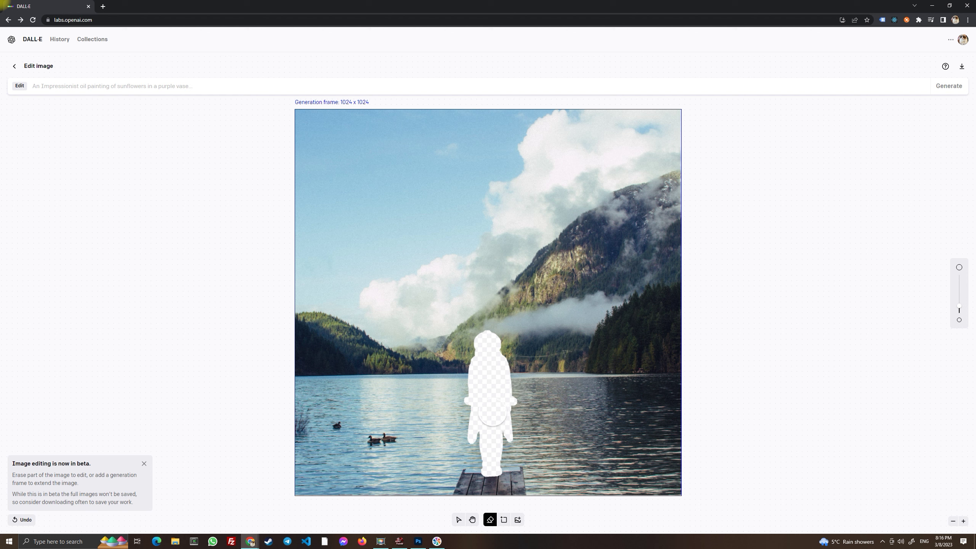
pyautogui.click(67, 86)
# - Generate fills for the erased area using the prompt 'lake'
pyautogui.write('lake')
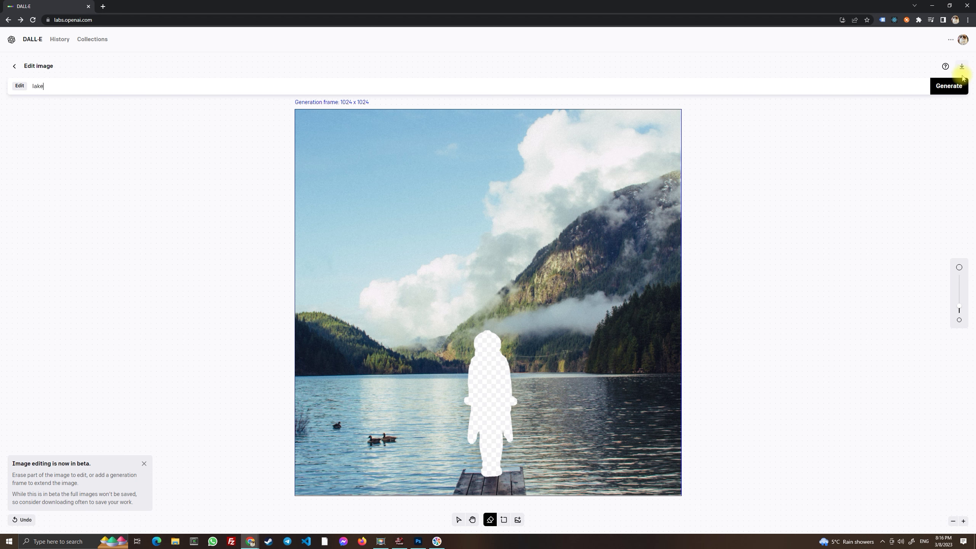
pyautogui.click(949, 85)
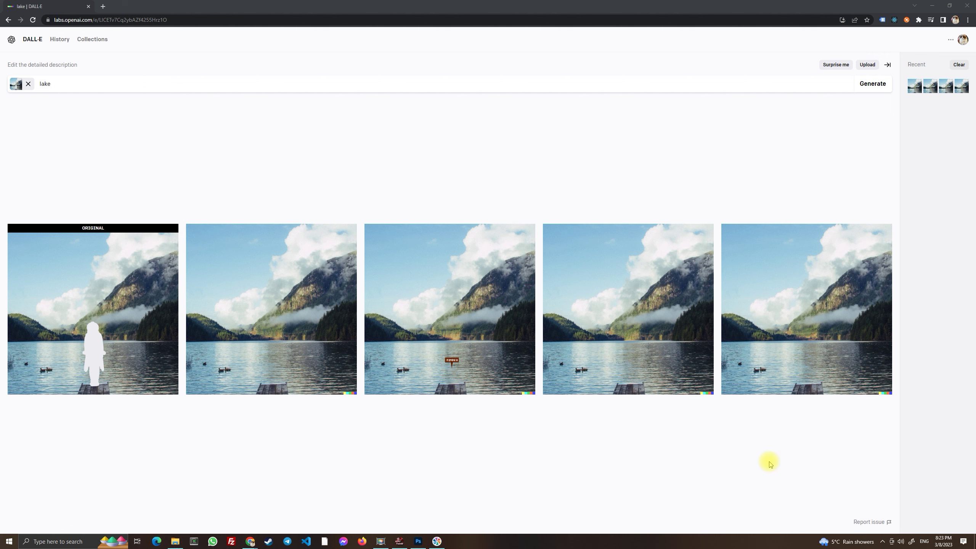
# - Open the second of the four generated lake versions in its detail view
pyautogui.click(277, 329)
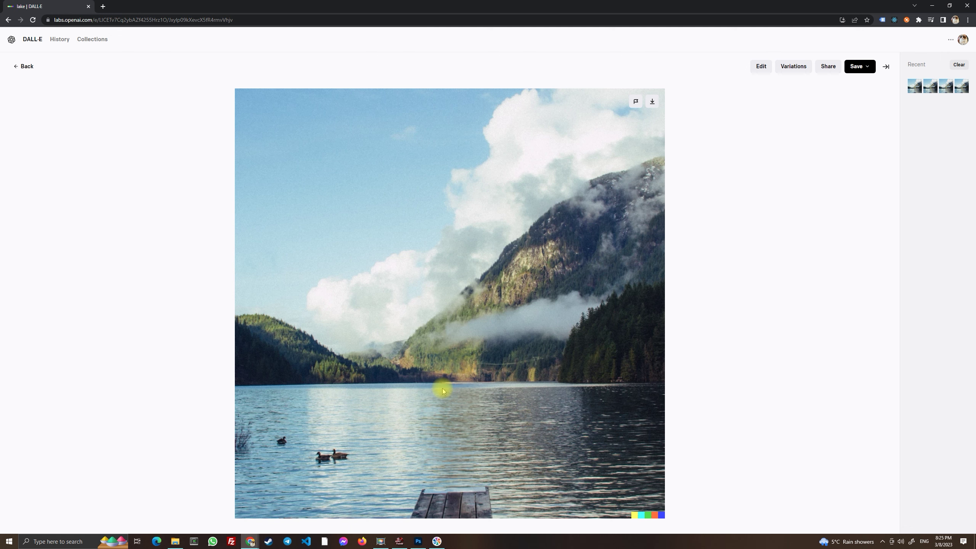
# - Switch back to the retouched Untitled-1 lake image in Photoshop
pyautogui.click(418, 542)
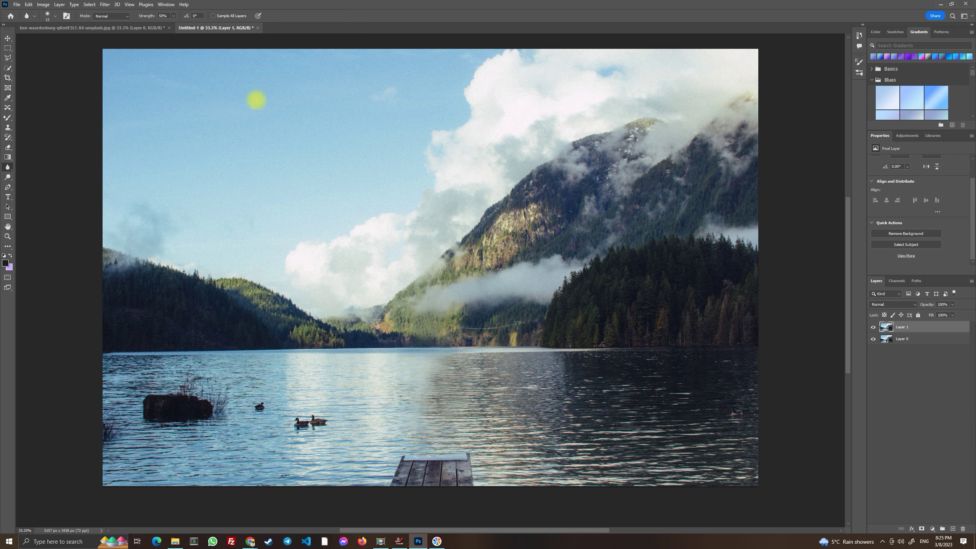